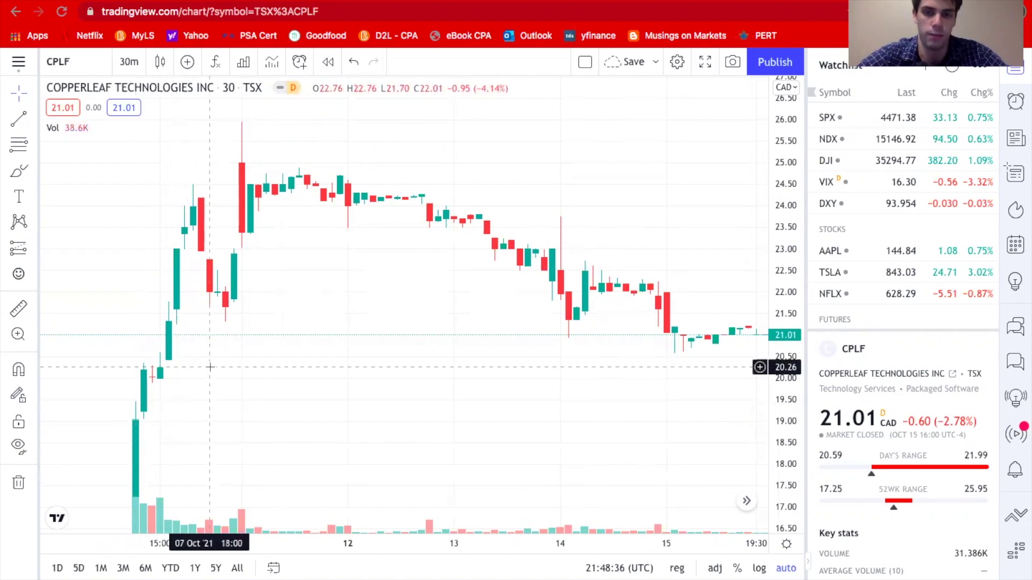
Step: Switch to the Copperleaf presentation PDF in Acrobat Reader
key("alt+Tab")
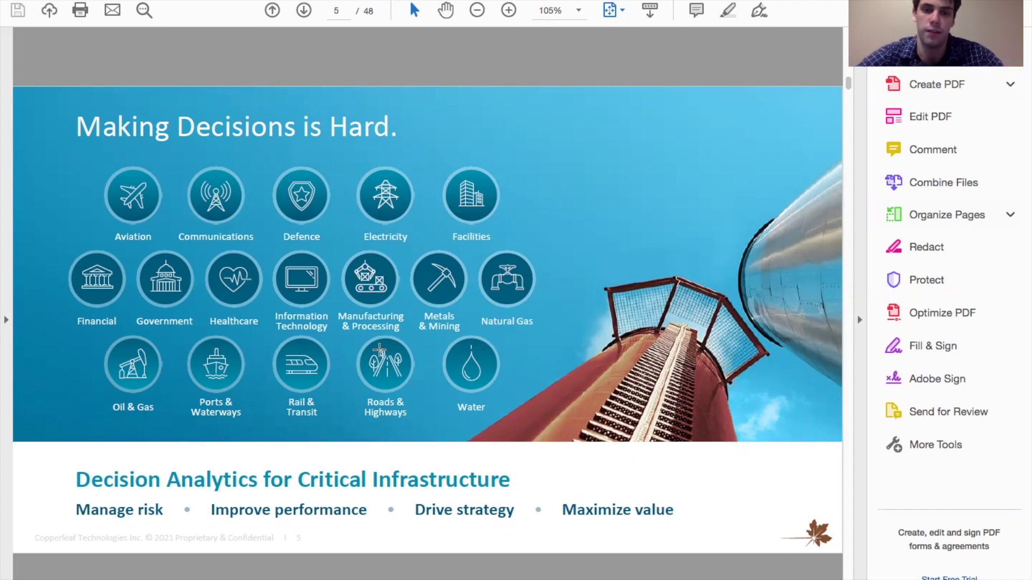
Step: Advance one slide, then enter page 15 in the page number box
key("Right")
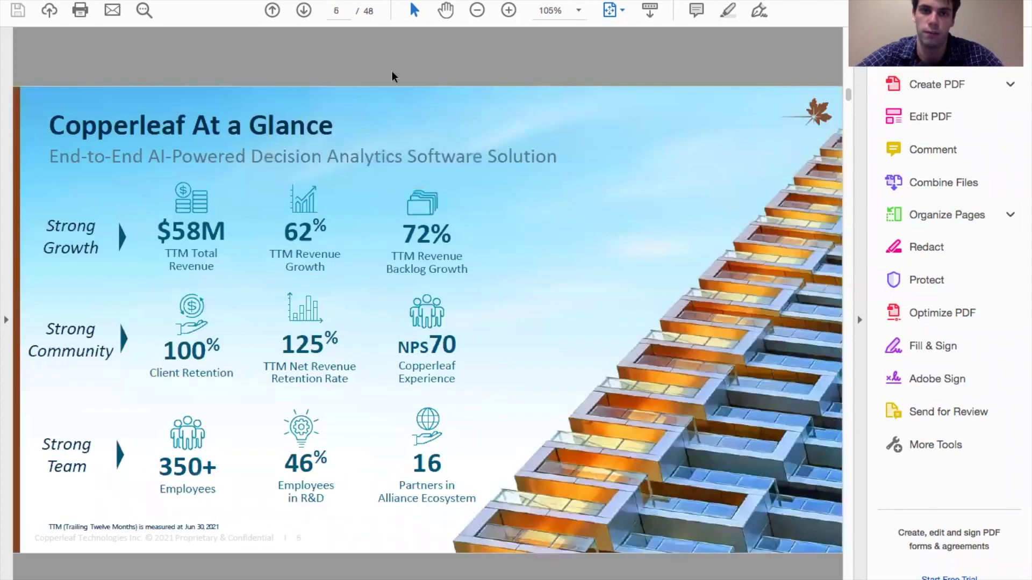
left_click(338, 11)
type("15")
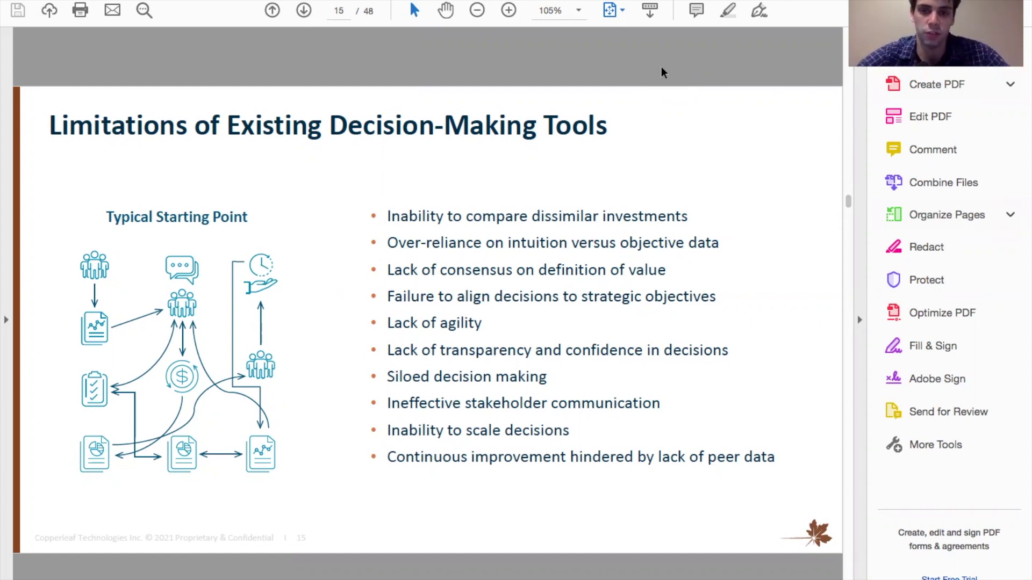
Step: Jump to page 26, Large Market Opportunity in Critical Infrastructure
left_click(347, 10)
type("26")
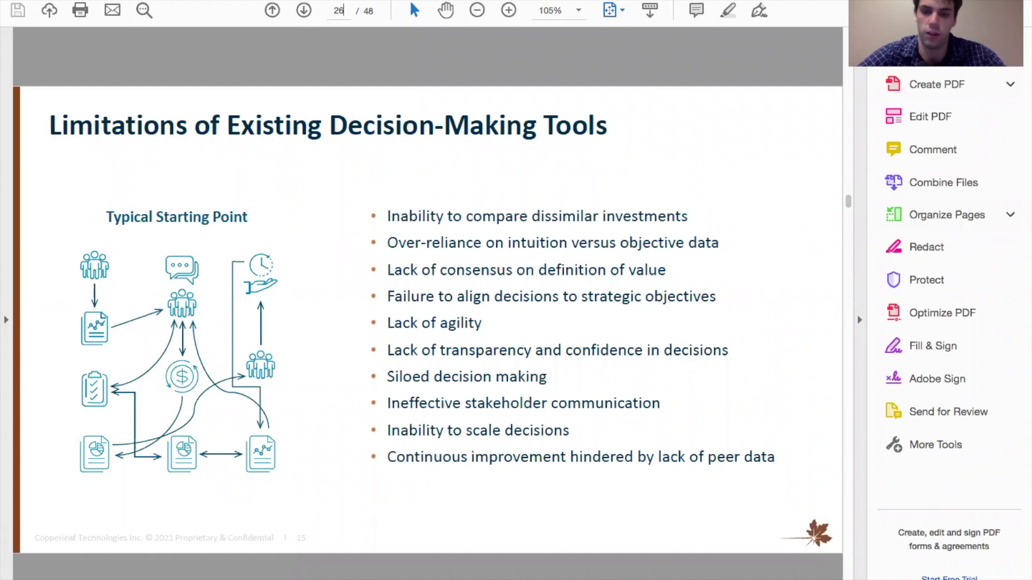
key("Return")
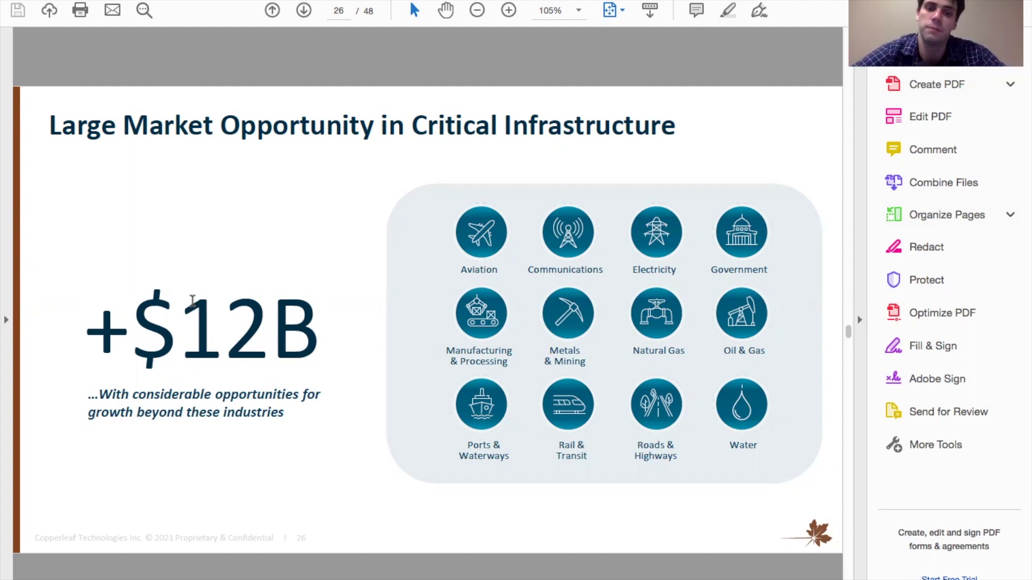
Step: Jump to page 38, Attractive Financial Profile
left_click(339, 10)
type("38")
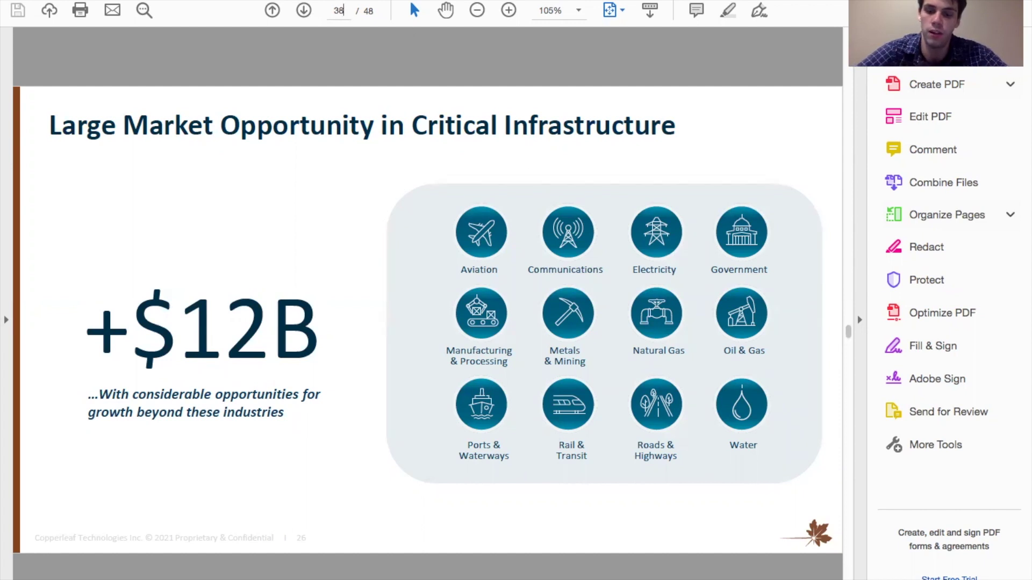
key("Return")
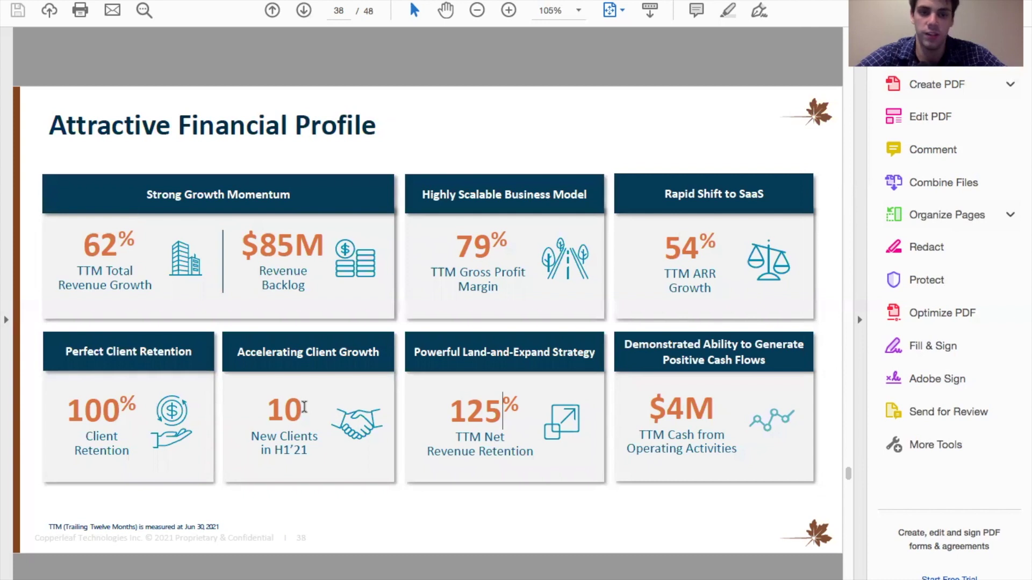
Step: Highlight the 10 new clients and 62% revenue growth figures, clearing each afterward
left_click_drag(303, 411, 267, 414)
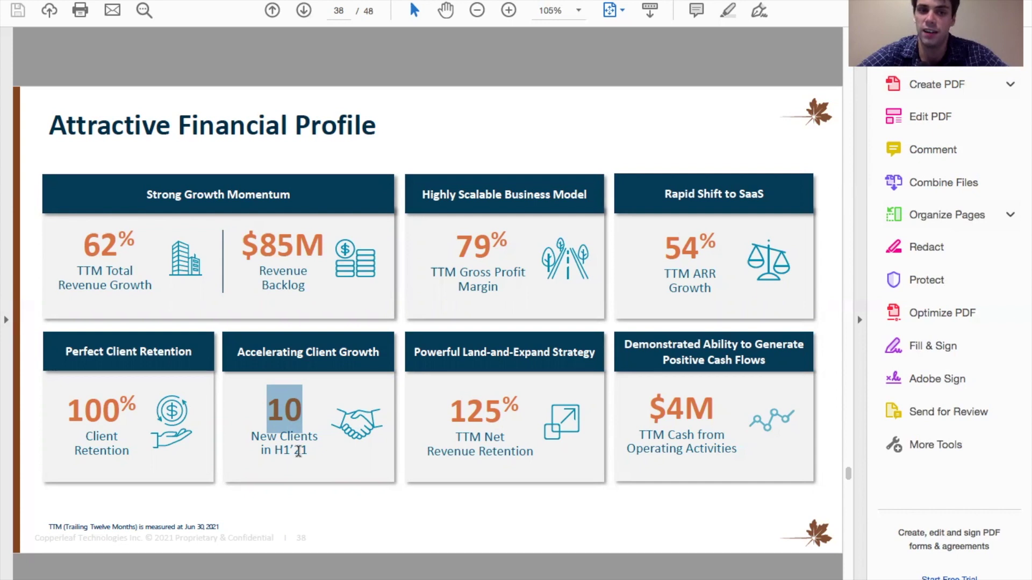
left_click(115, 247)
left_click_drag(114, 247, 85, 248)
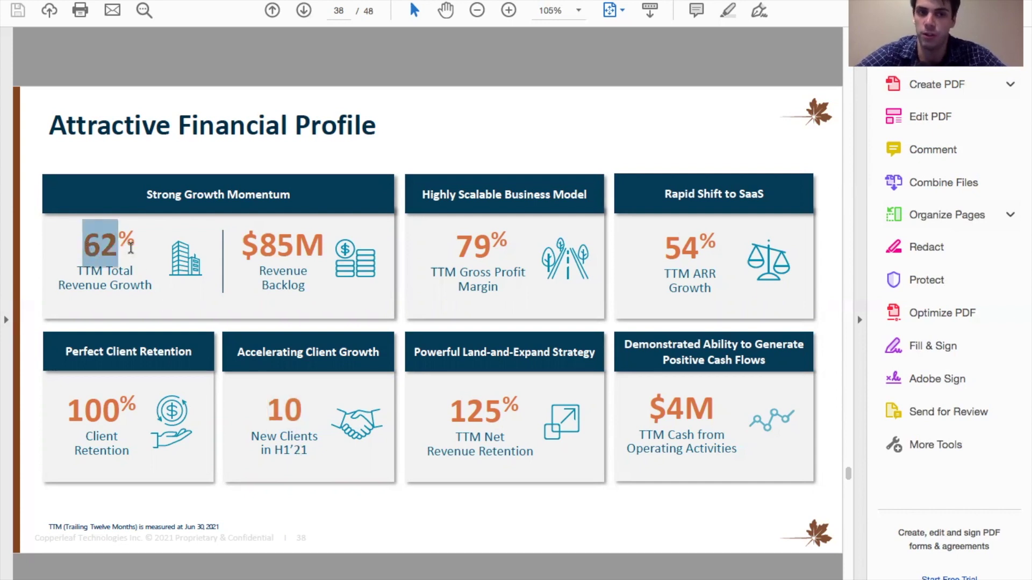
left_click(131, 247)
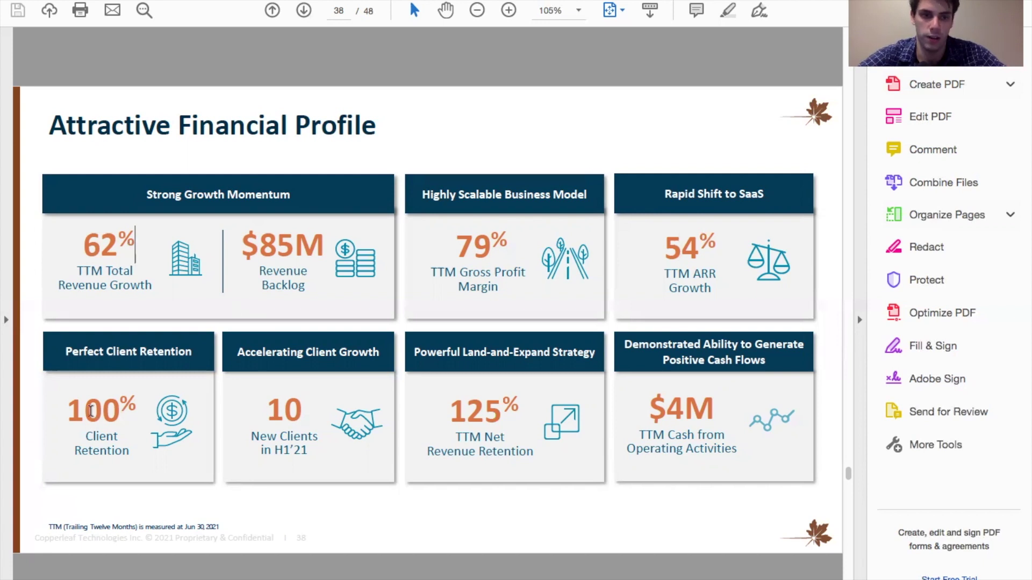
Step: Highlight the 100% client retention and 125% net revenue retention figures, then switch to the prospectus
left_click_drag(66, 408, 123, 411)
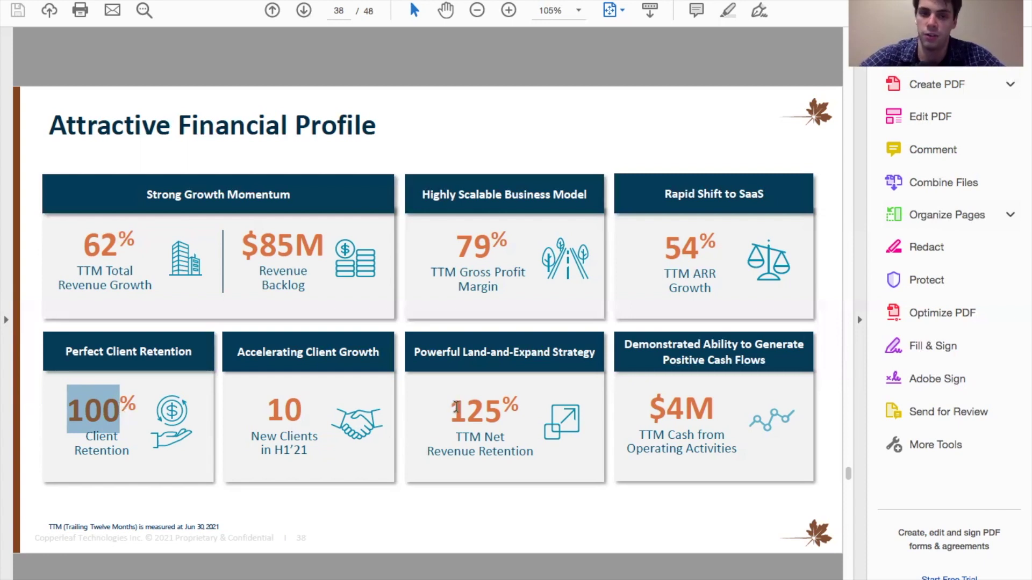
left_click_drag(450, 408, 497, 409)
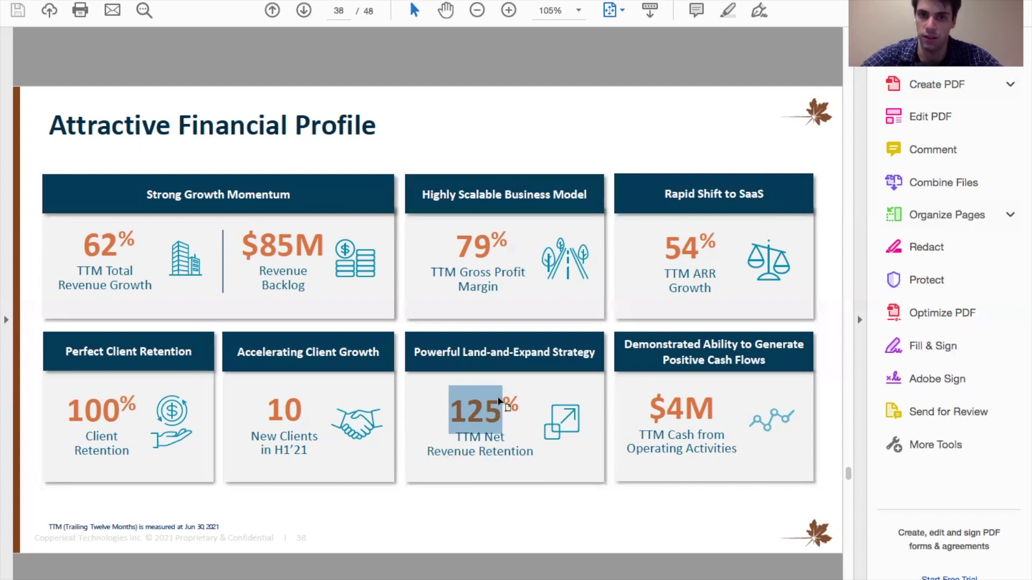
key("alt+Tab")
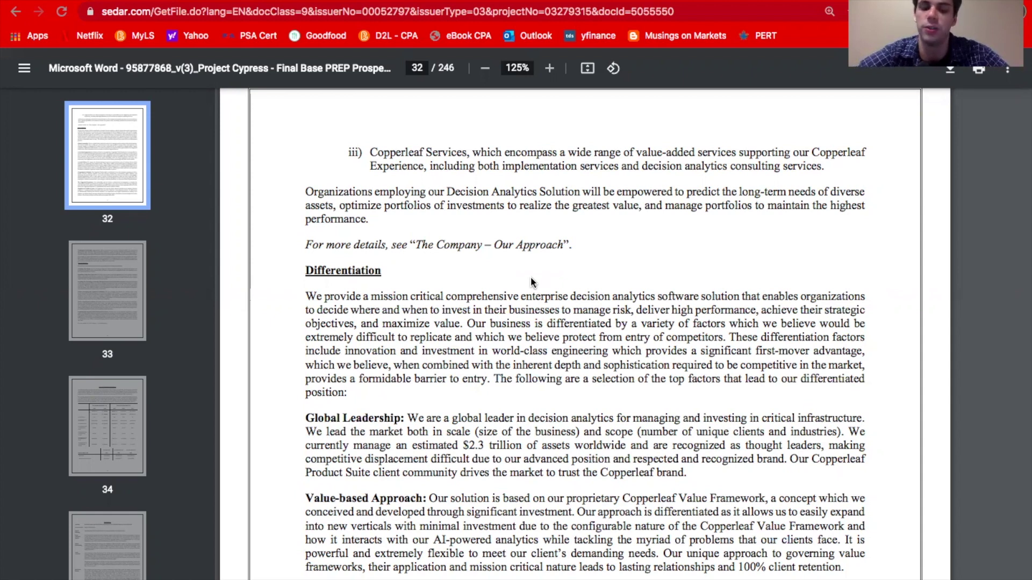
Step: On page 32, highlight the Differentiation and Network Effects headings and 'Copperleaf Value Model Library'
scroll(519, 312, "down", 2)
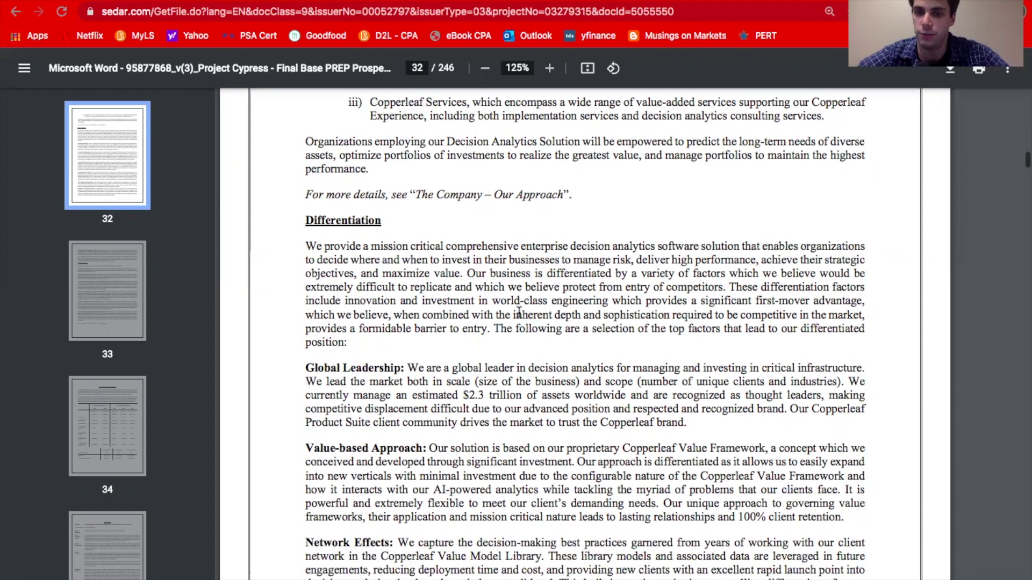
scroll(519, 311, "down", 2)
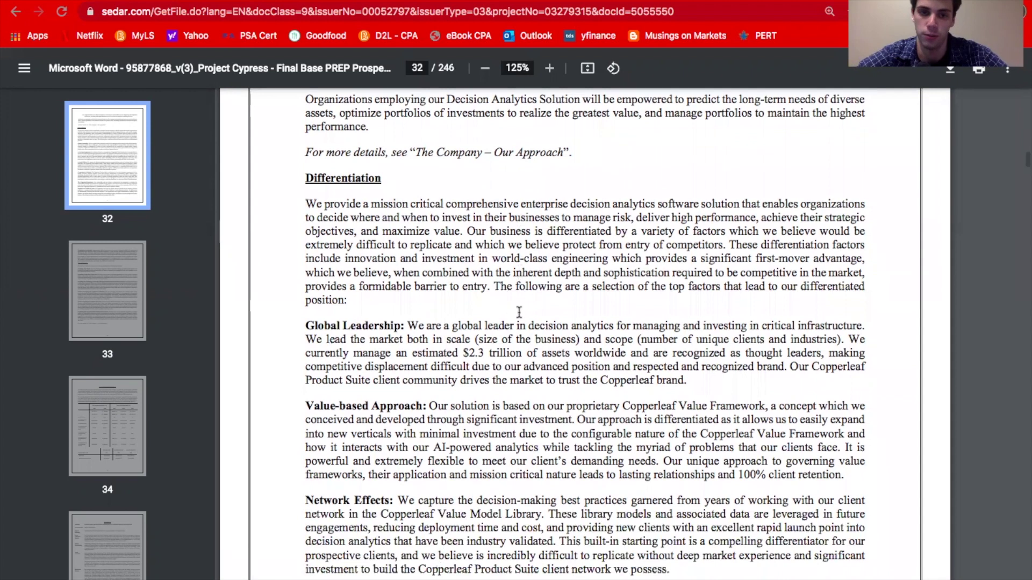
double_click(353, 177)
left_click(417, 236)
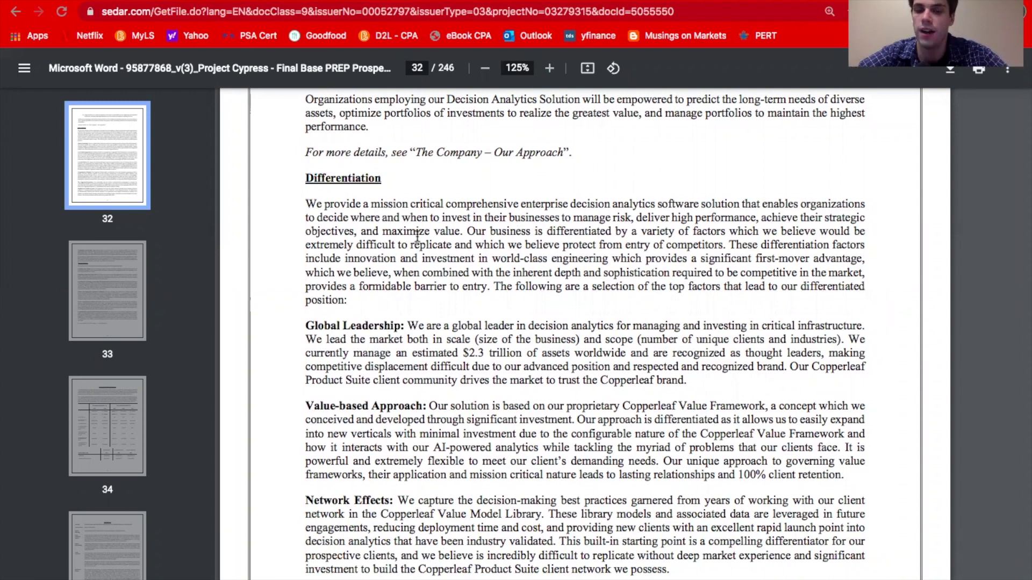
scroll(417, 236, "down", 3)
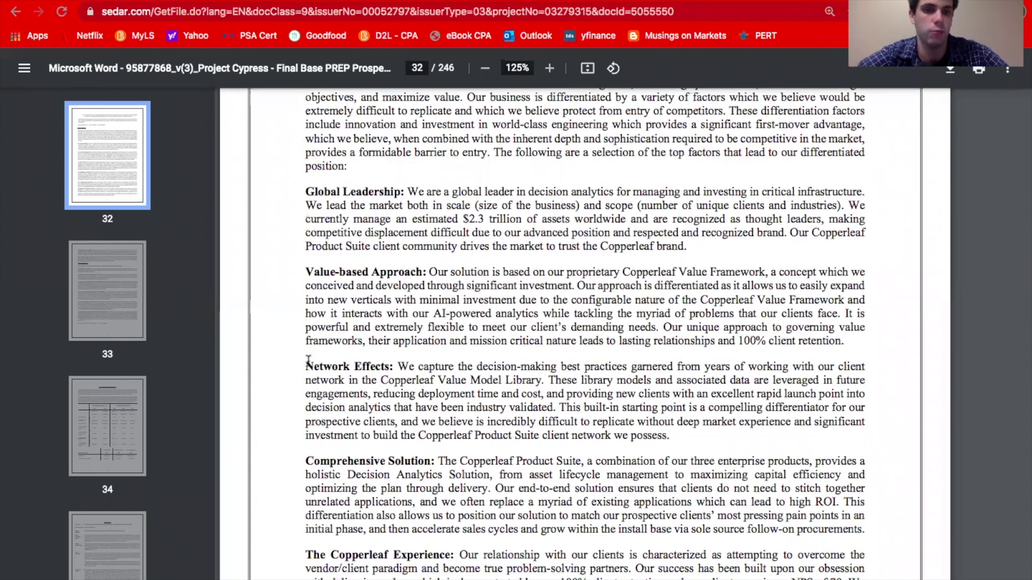
left_click_drag(305, 367, 395, 367)
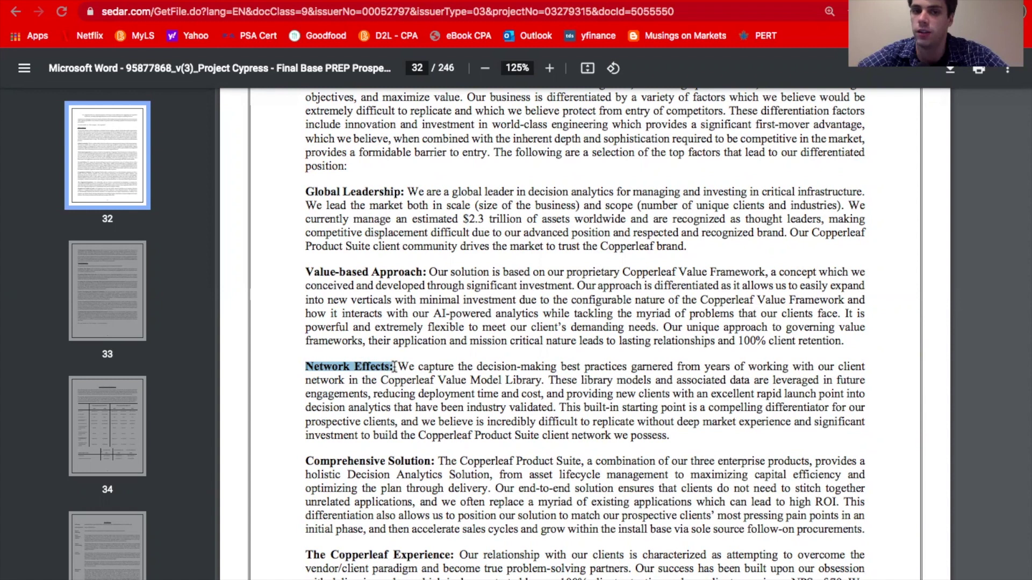
left_click_drag(381, 380, 534, 372)
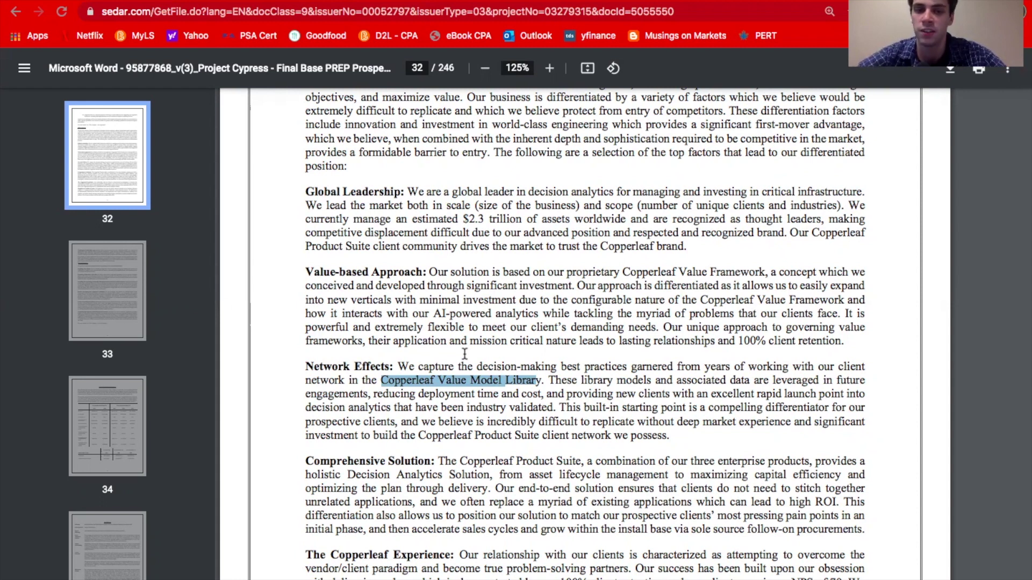
left_click(570, 381)
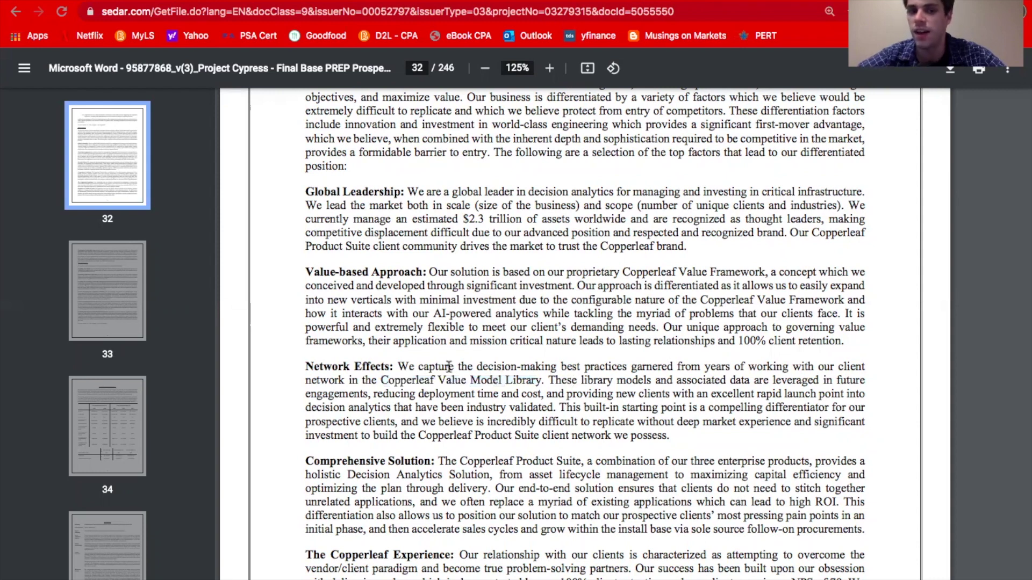
scroll(448, 367, "up", 1)
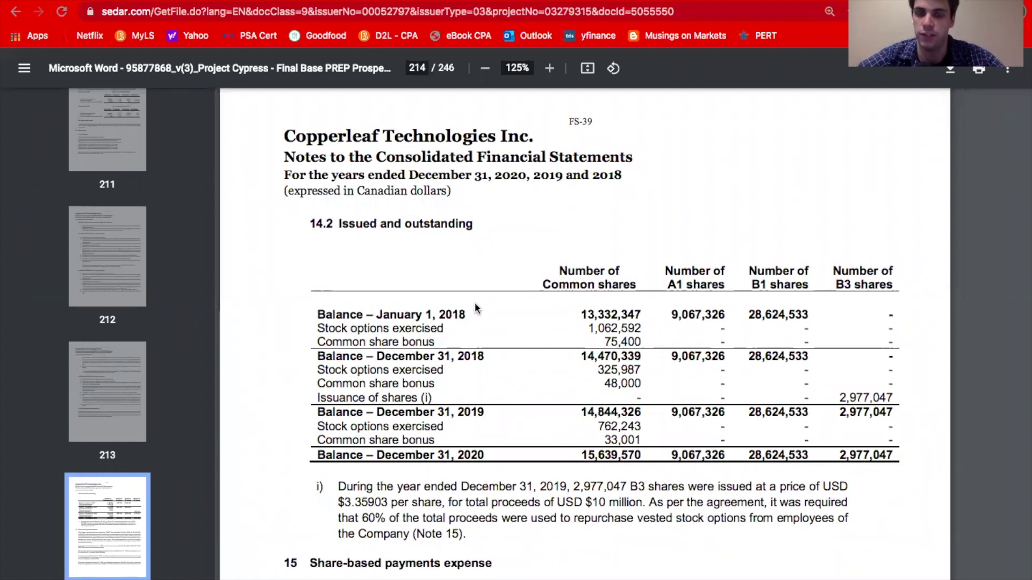
Step: Mark the B3 shares' USD $3.35903 issue price in note i), then clear it
scroll(484, 401, "down", 1)
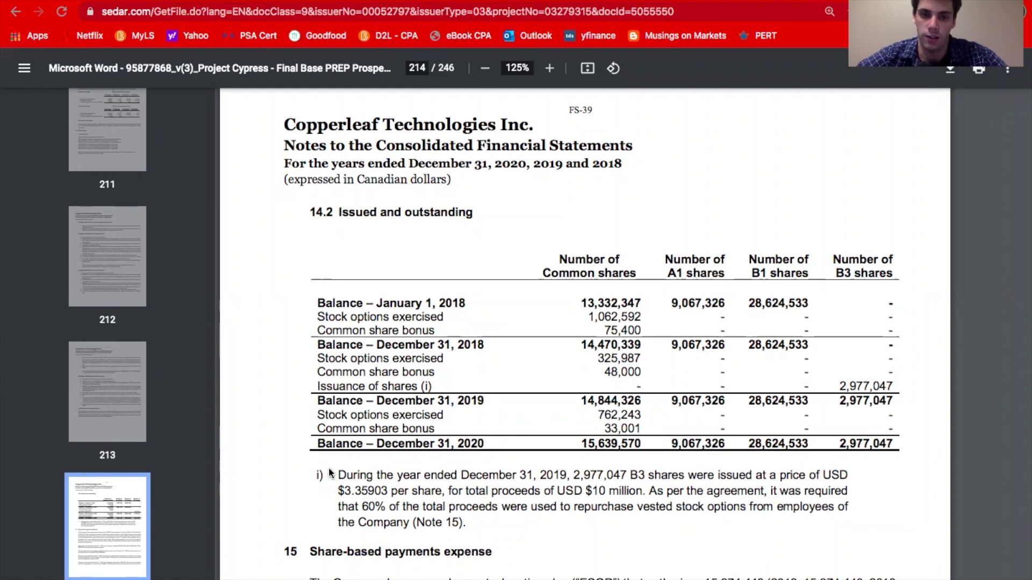
left_click_drag(334, 491, 384, 490)
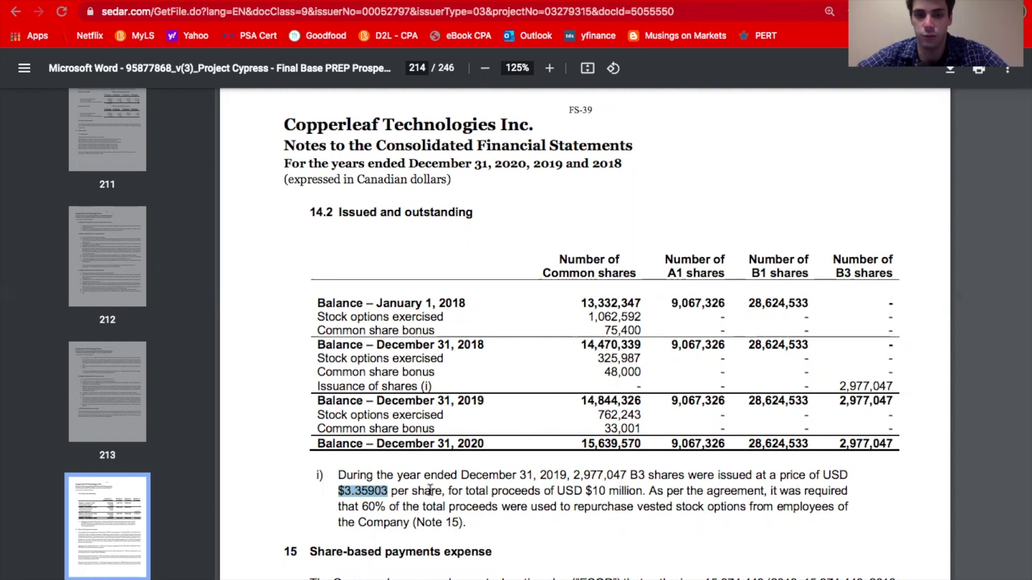
left_click(357, 487)
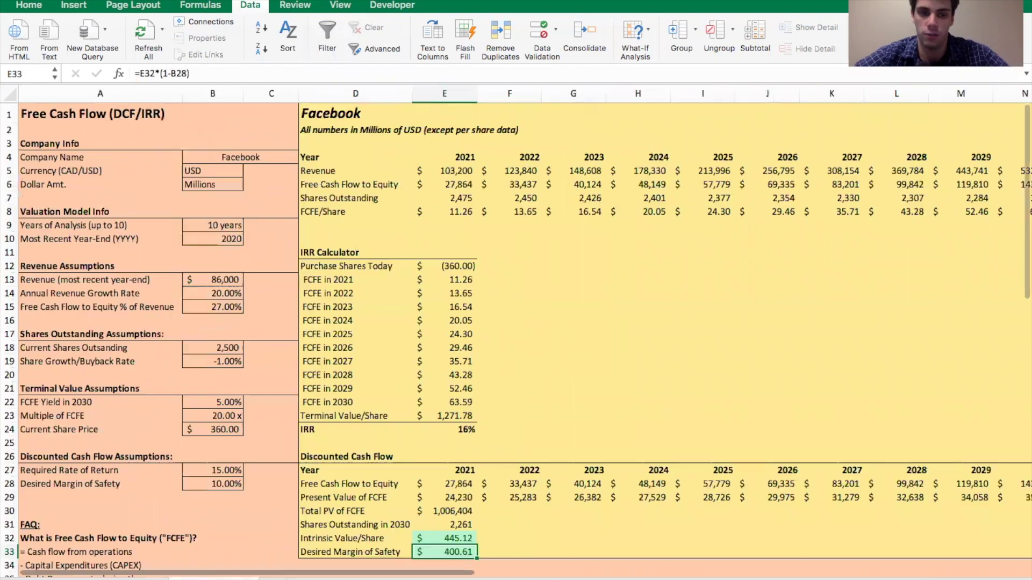
Step: Scroll the Facebook workbook down to the IRR Calculator and Discounted Cash Flow sections
scroll(347, 400, "down", 3)
scroll(347, 400, "down", 2)
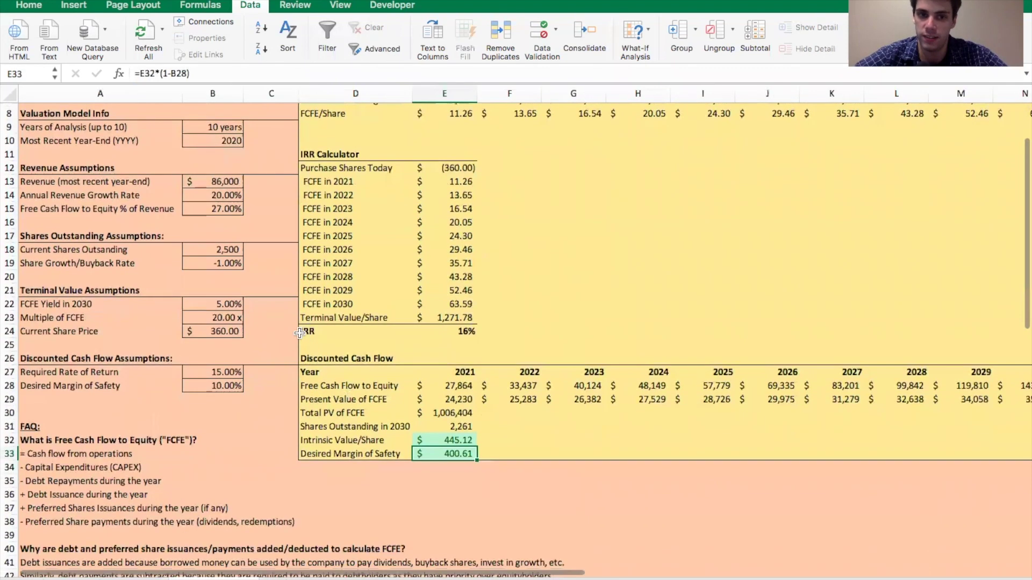
left_click_drag(344, 358, 644, 395)
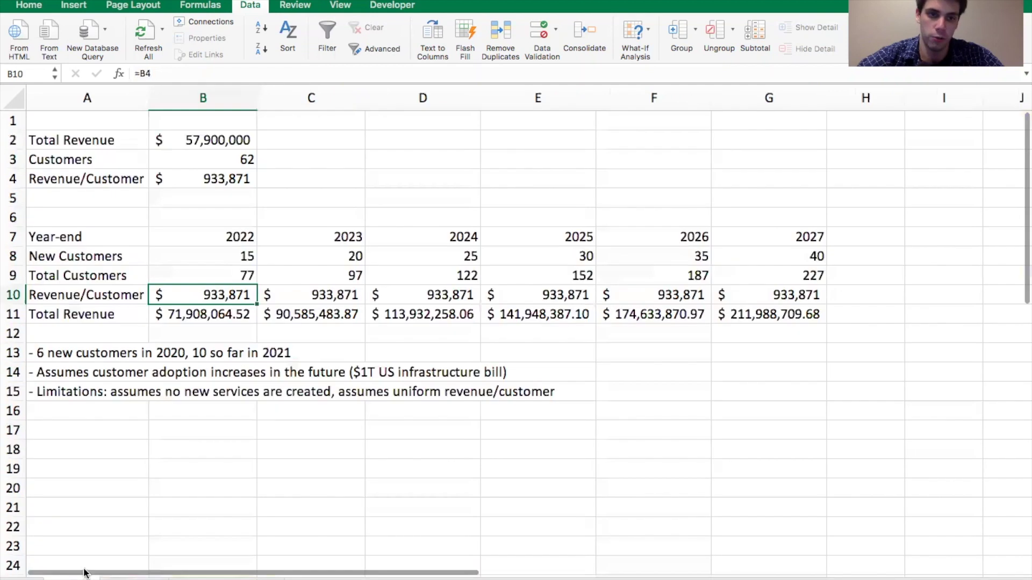
Step: Check year 2022, $57,900,000 revenue, 62 customers and the =B2/B3 revenue-per-customer formula
left_click(208, 237)
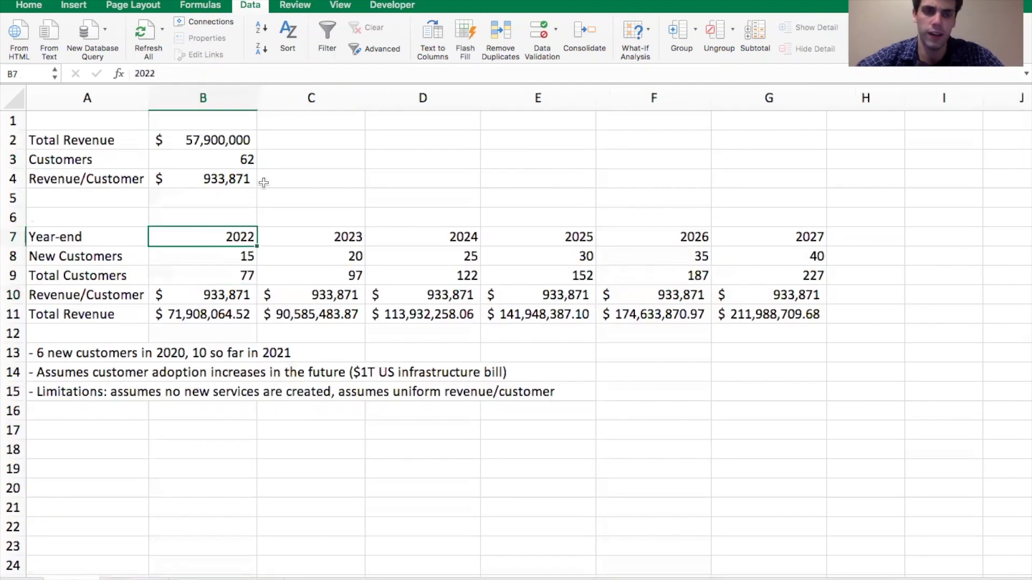
left_click(226, 141)
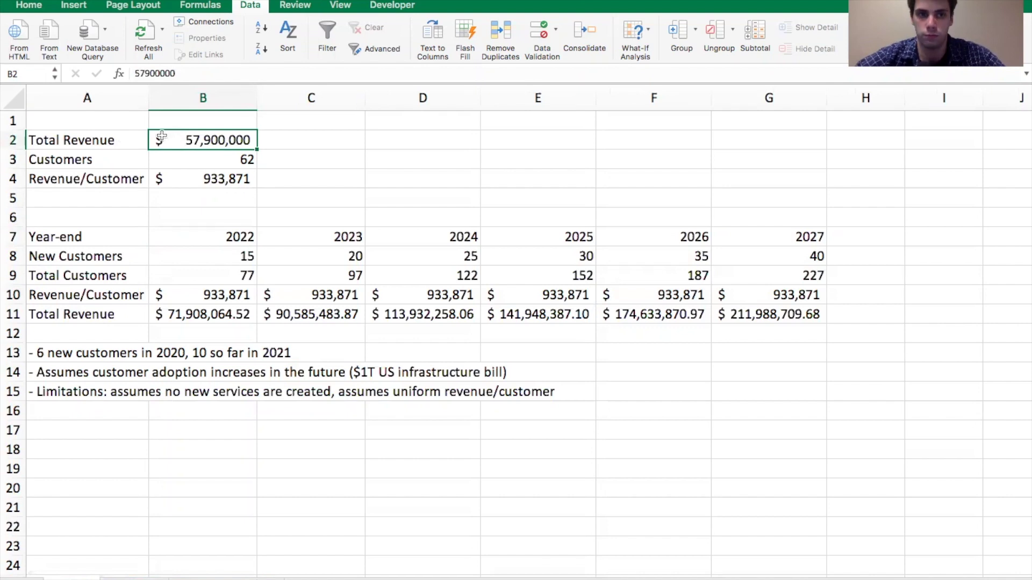
left_click(94, 140)
left_click(201, 143)
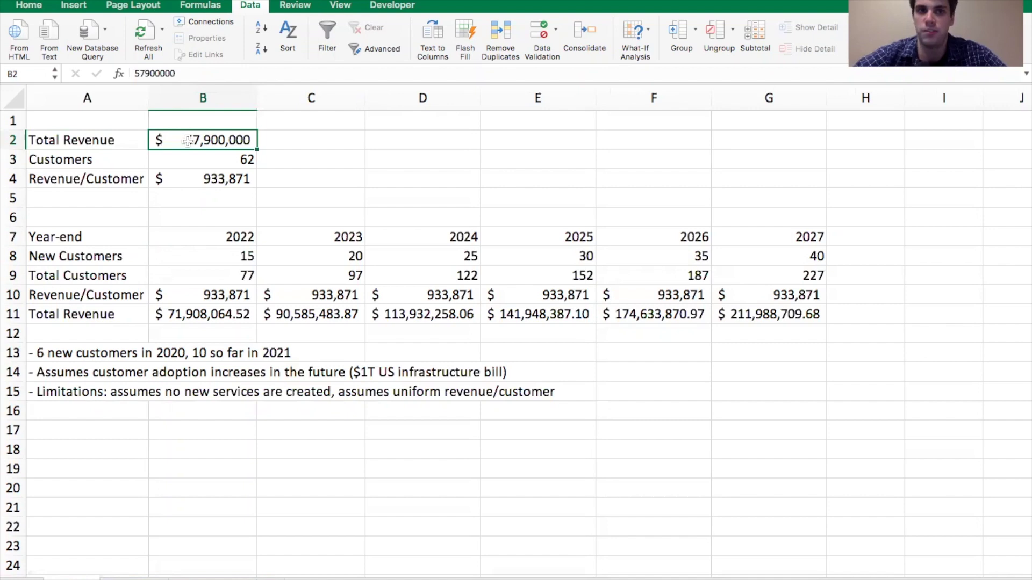
left_click(227, 156)
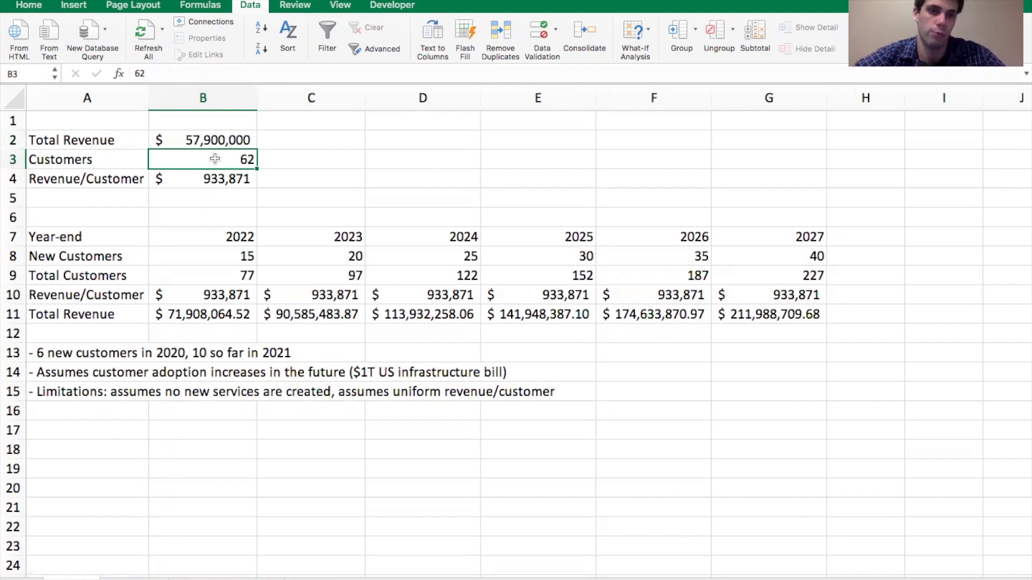
left_click(187, 178)
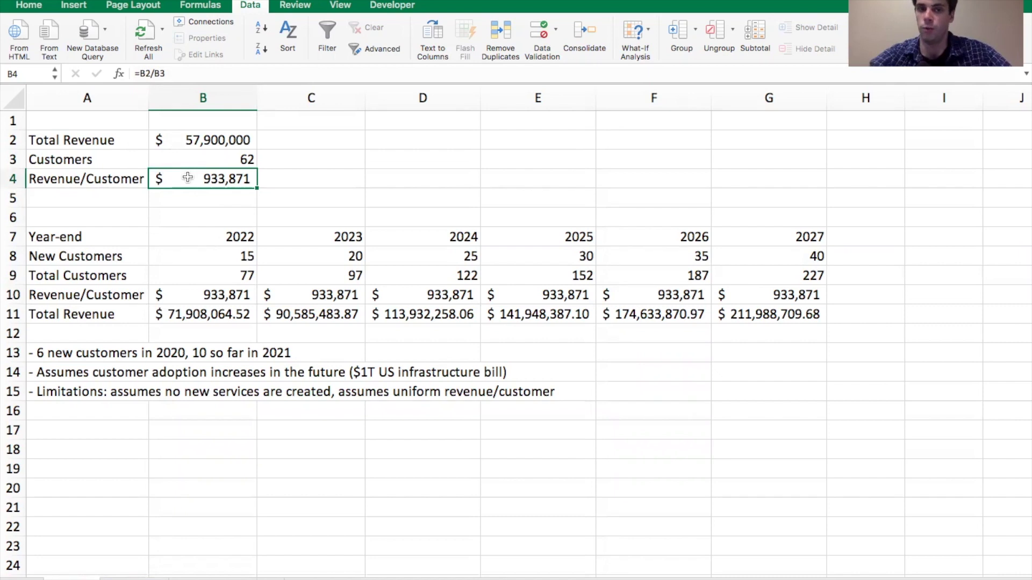
left_click(211, 258)
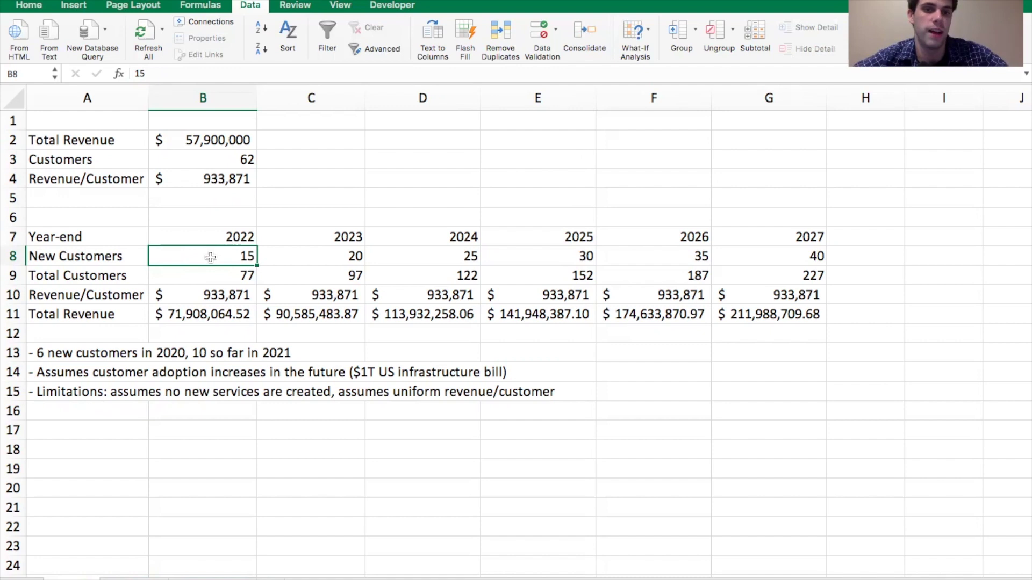
key("Right")
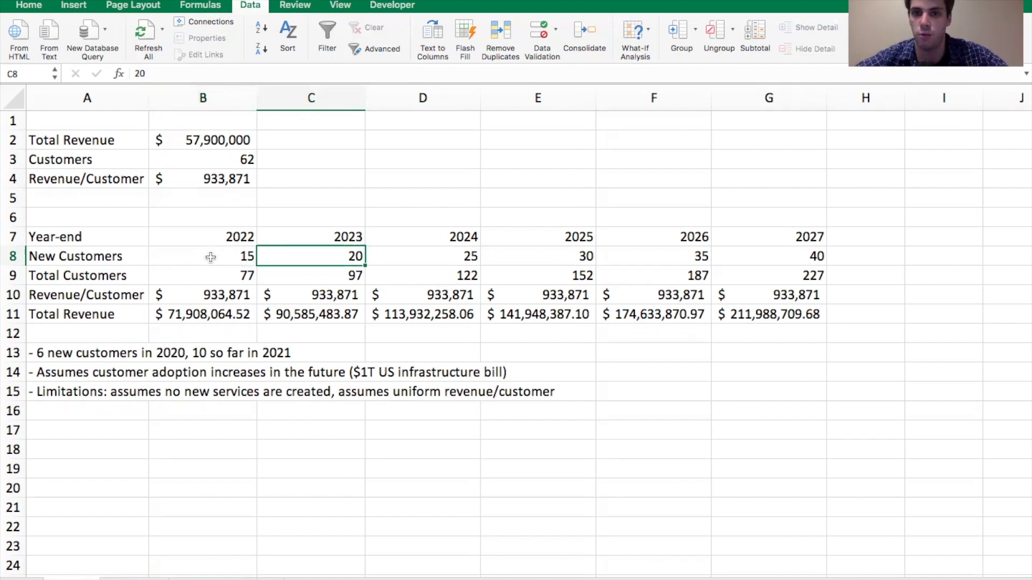
key("Right")
key("Right")
key("Right")
key("Right")
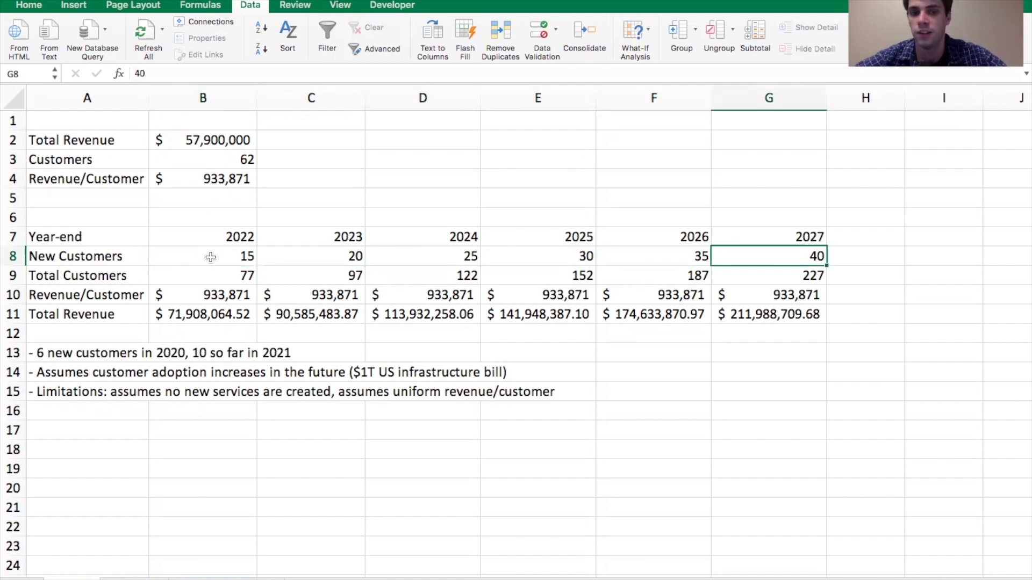
key("Left")
key("Left")
key("Left")
key("Left")
key("Left")
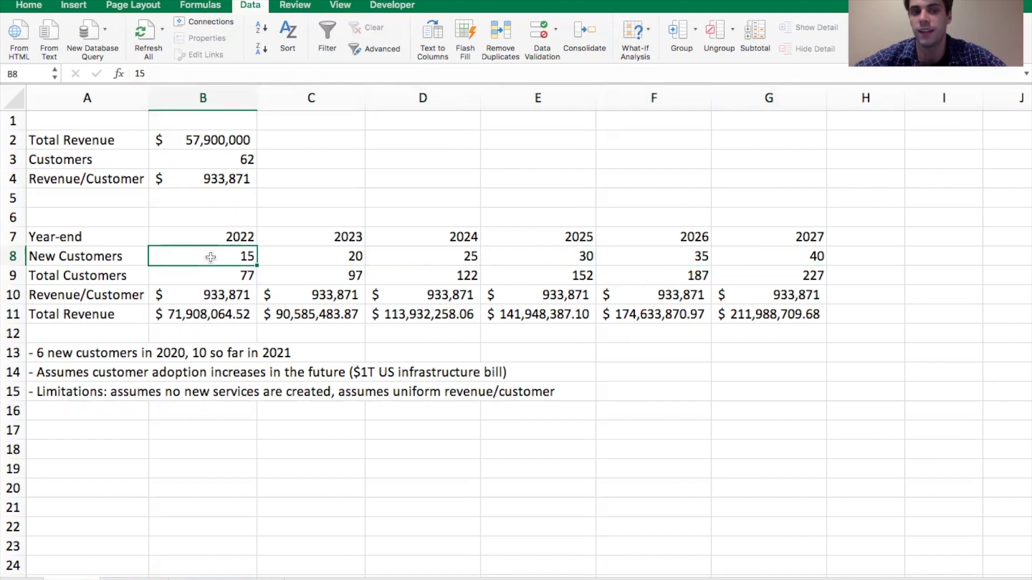
key("Right")
key("Right")
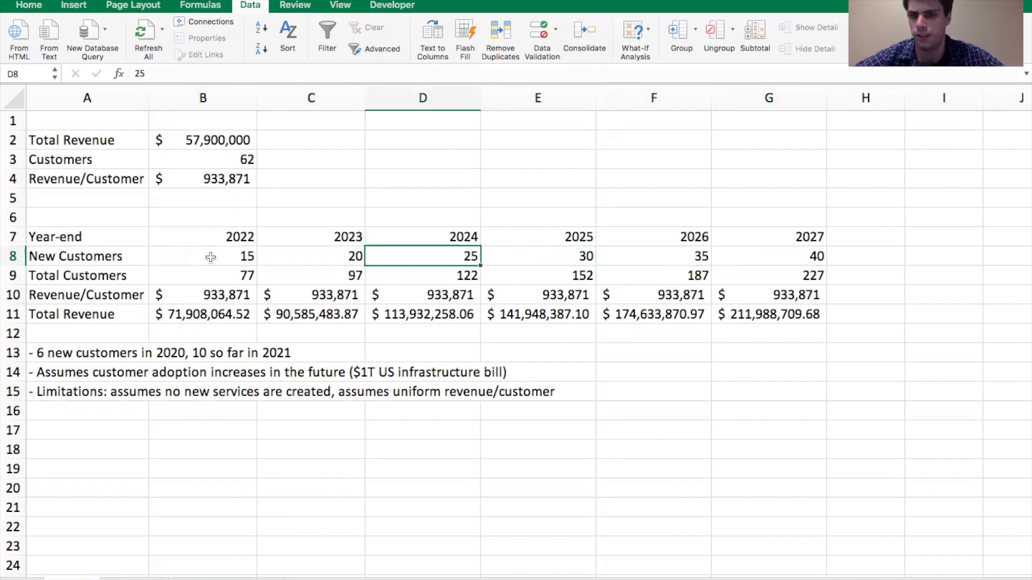
key("Left")
key("Left")
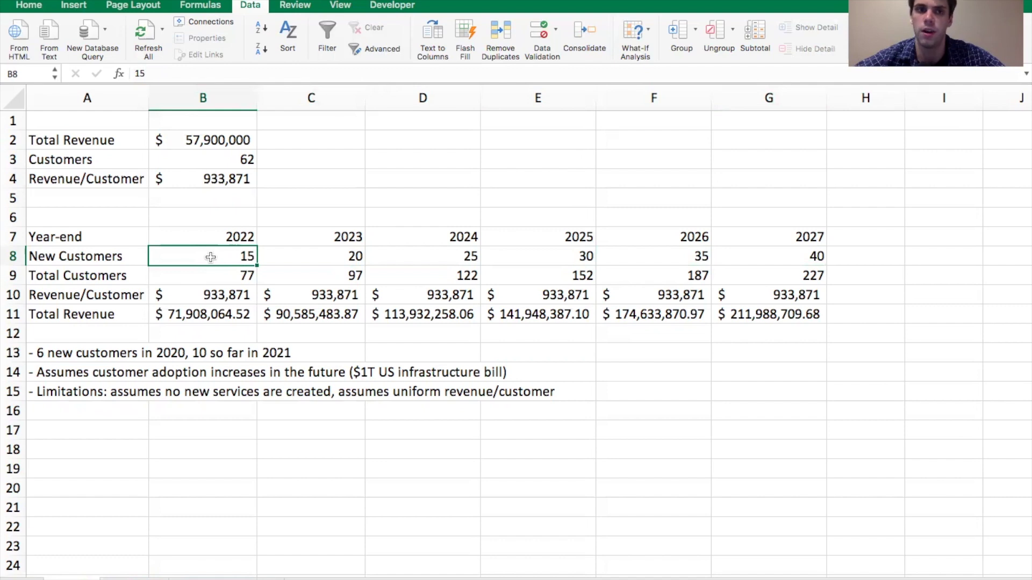
key("Right")
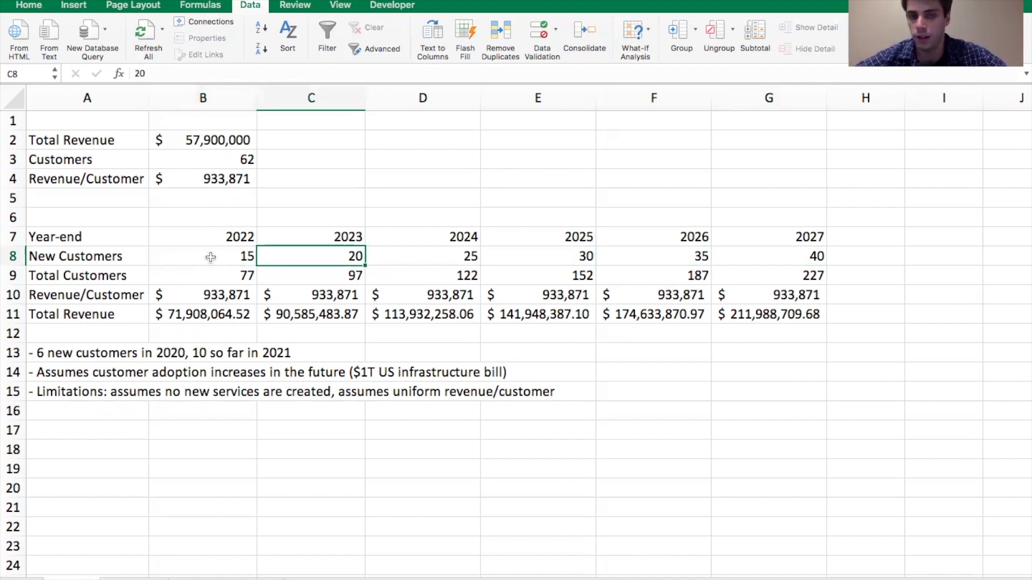
key("Right")
key("Right")
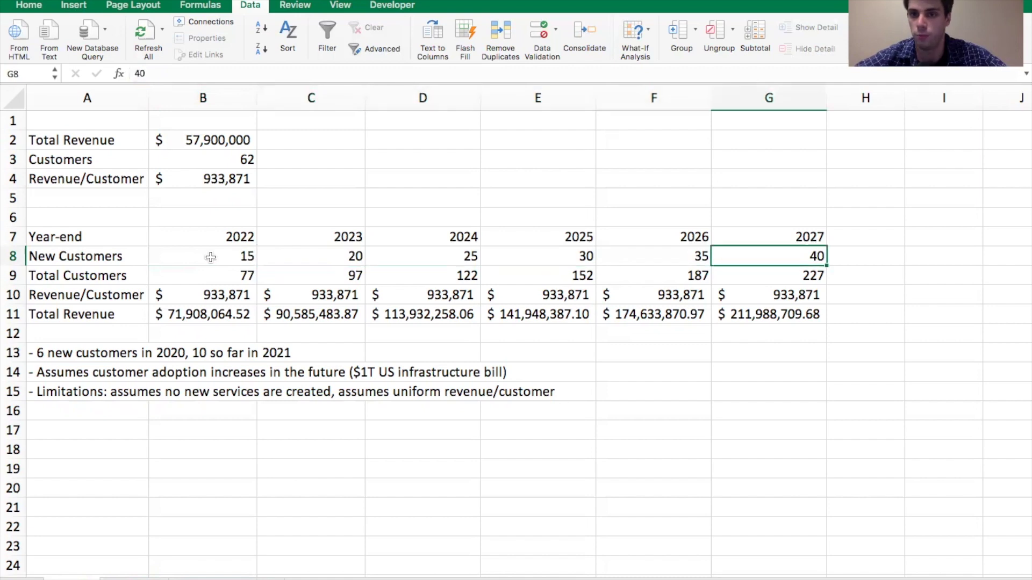
key("Down")
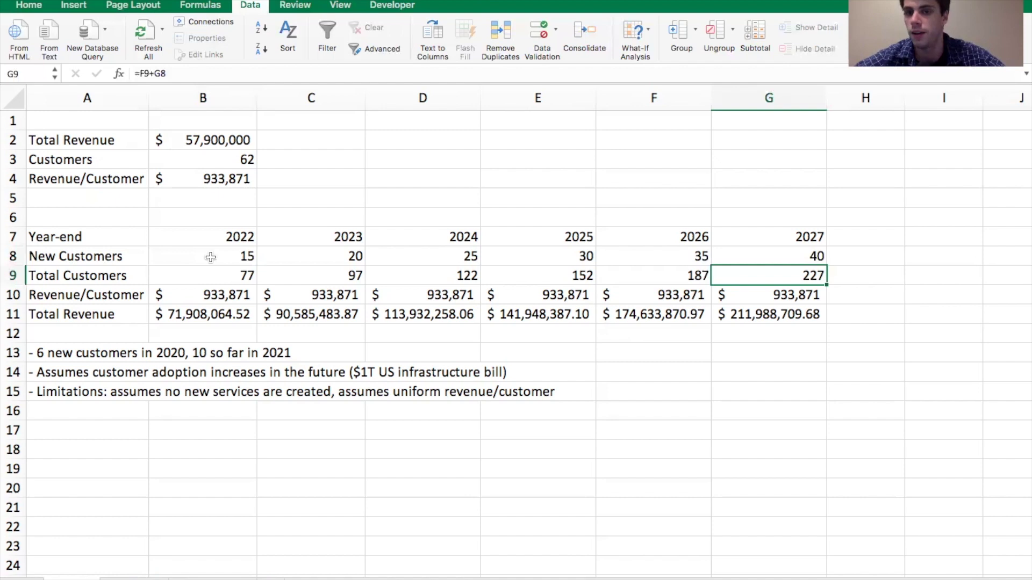
key("Down")
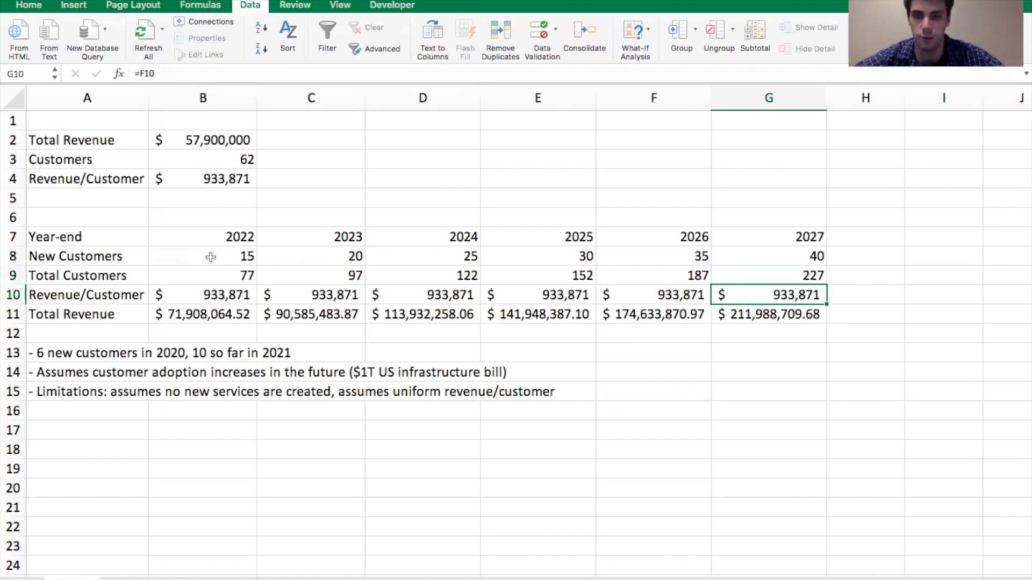
key("Down")
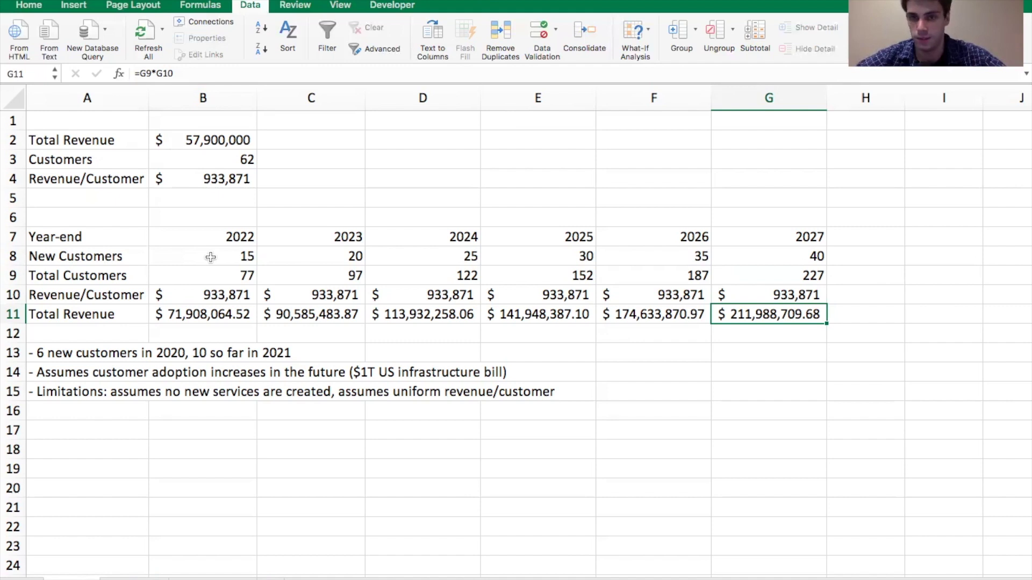
Step: Review the adoption, new-customer and limitations notes, plus 2022 new customers and revenue per customer
left_click(93, 379)
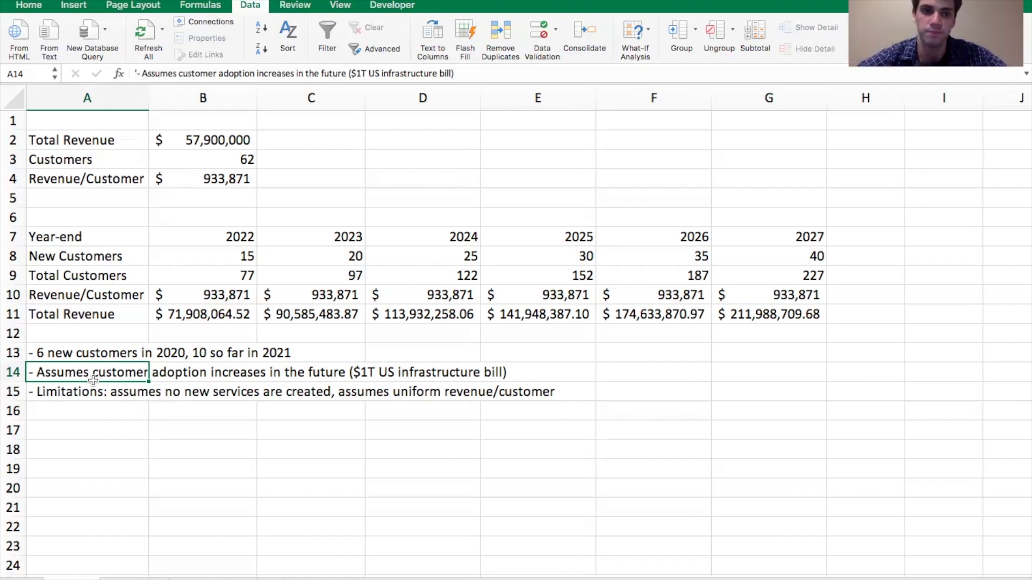
left_click(70, 353)
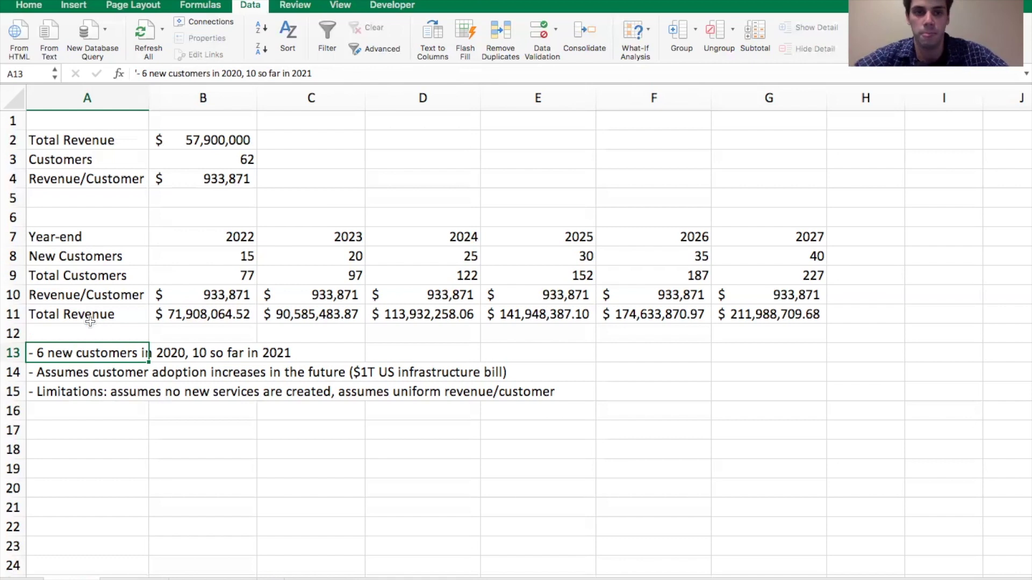
left_click(215, 261)
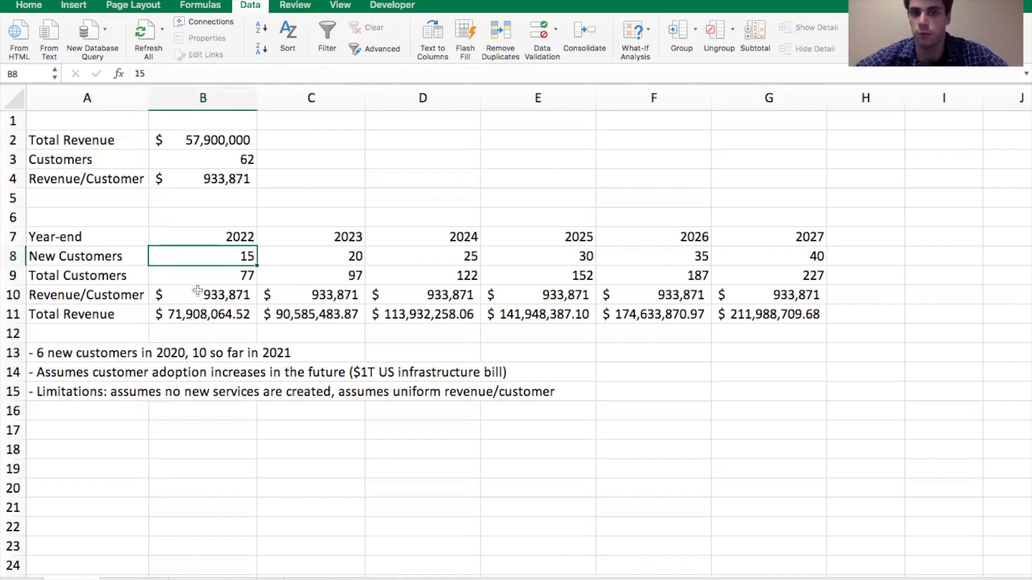
left_click(67, 393)
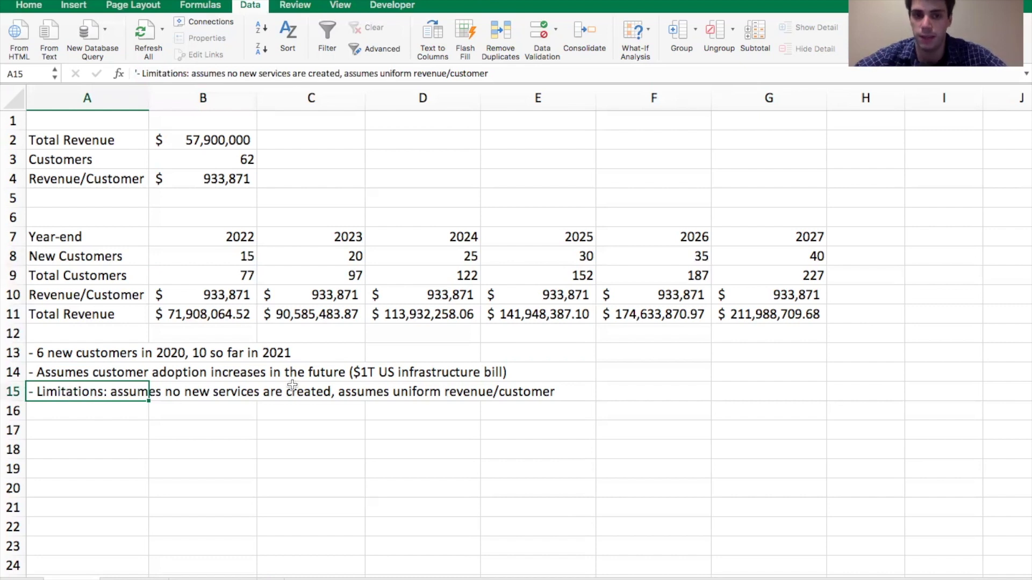
left_click(228, 298)
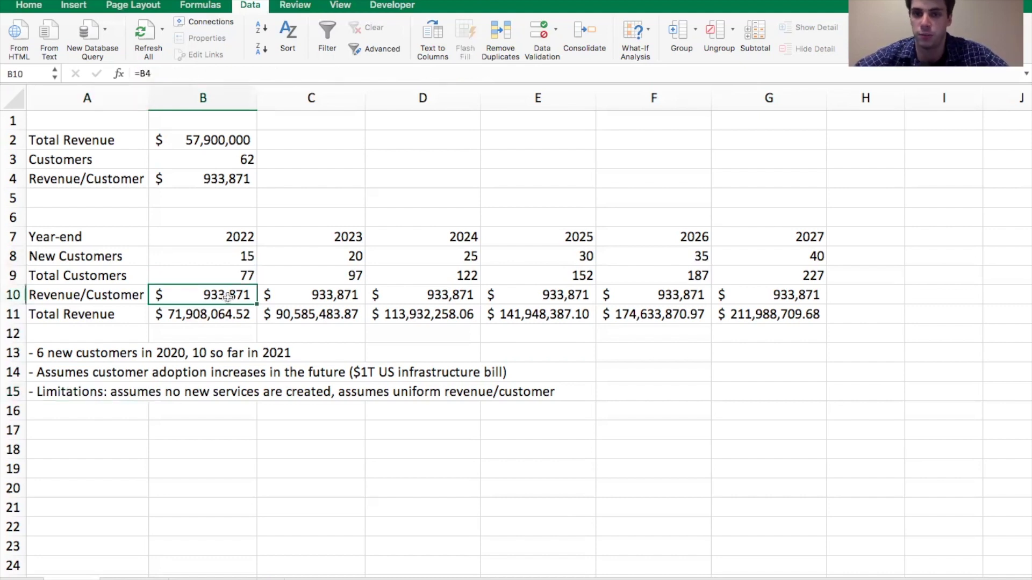
key("Right")
key("Right")
key("Right")
key("Right")
key("Right")
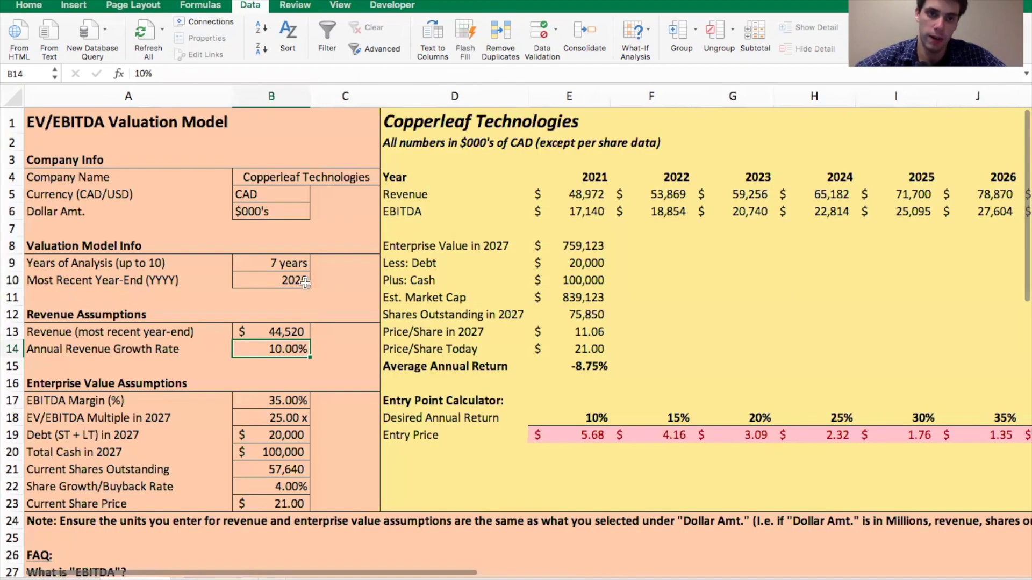
scroll(299, 288, "down", 2)
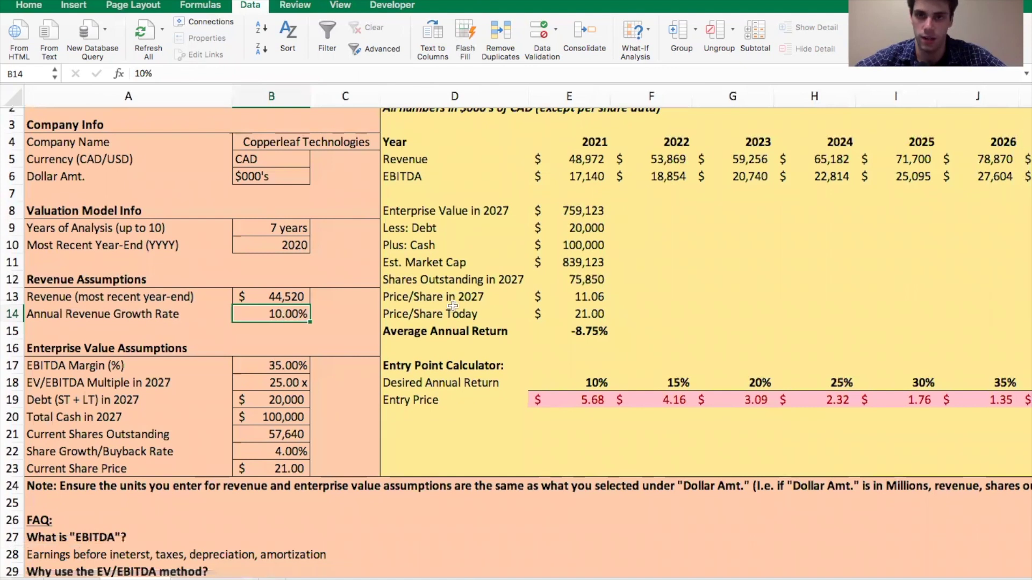
scroll(453, 305, "up", 2)
scroll(453, 305, "right", 3)
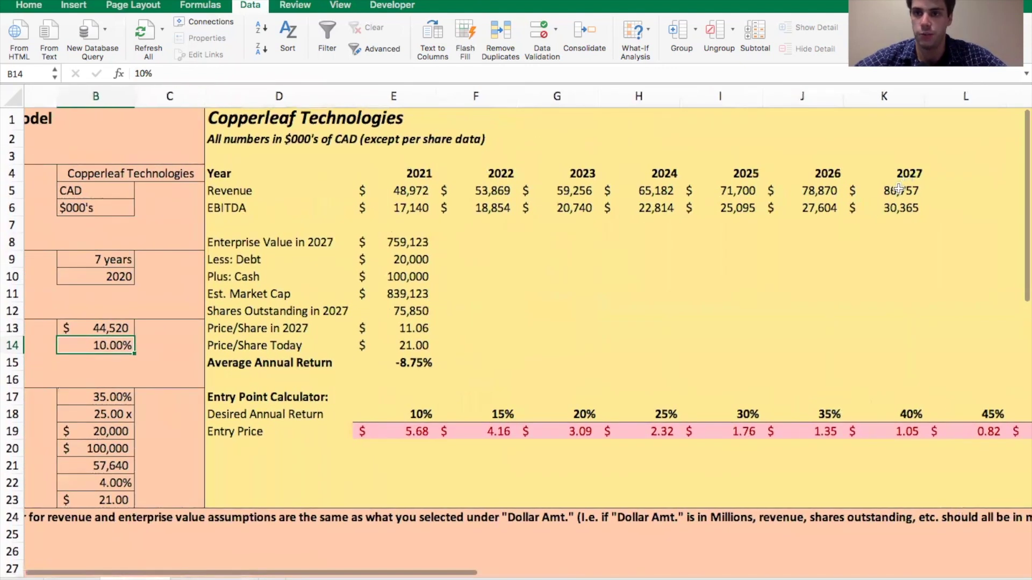
left_click(898, 189)
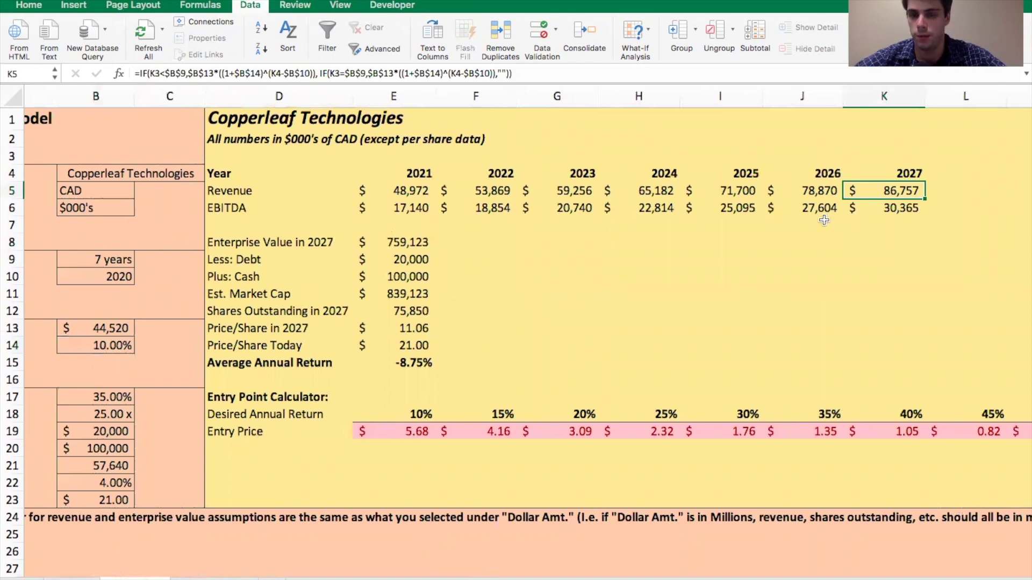
scroll(537, 260, "left", 3)
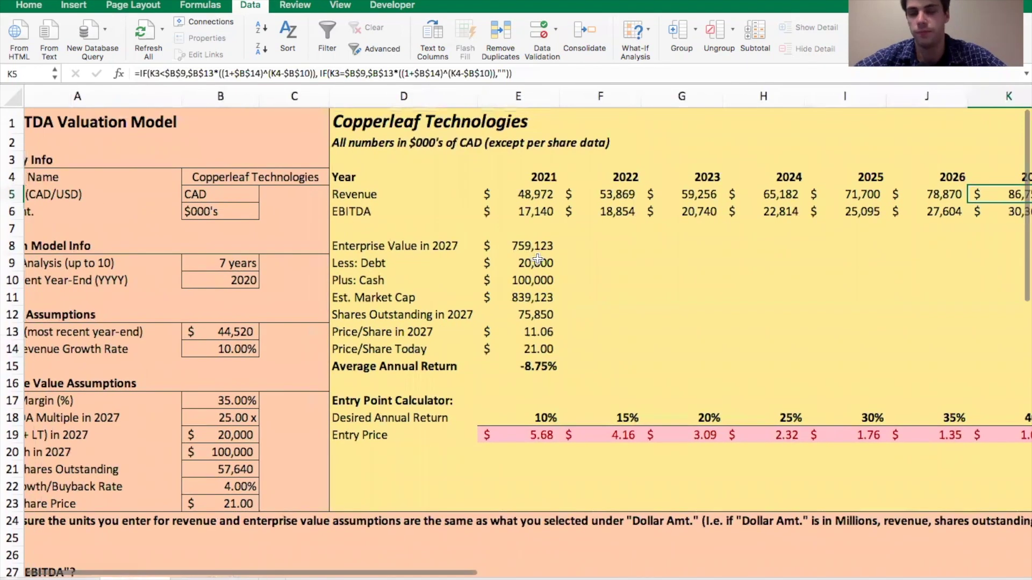
scroll(317, 301, "left", 2)
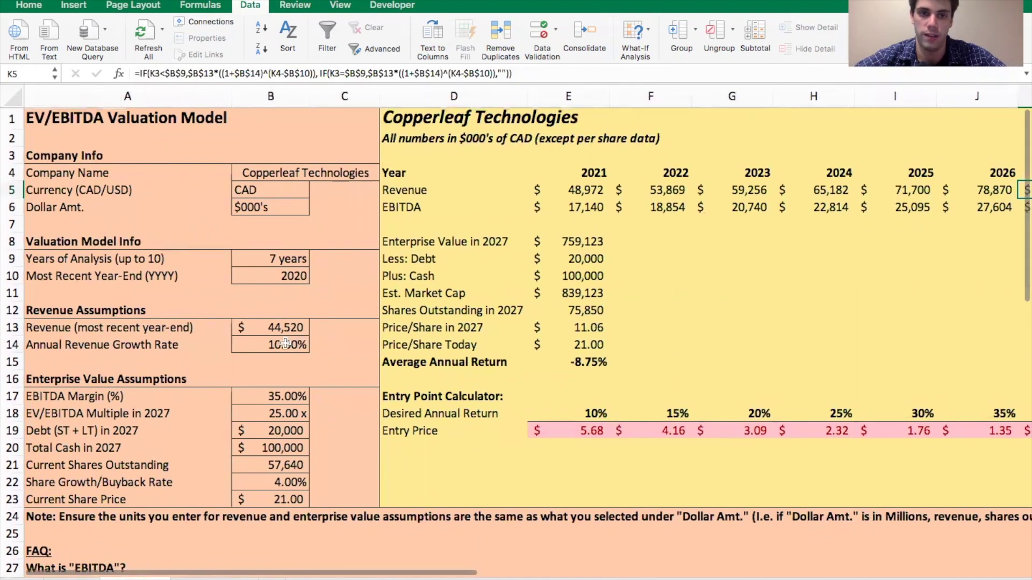
left_click(285, 343)
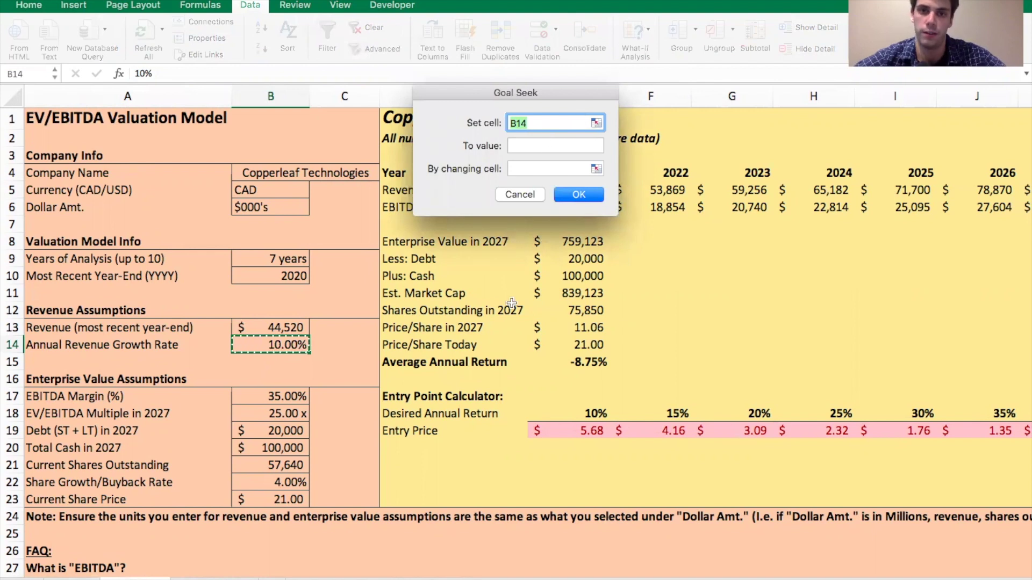
Step: Goal Seek 2027 revenue in K5 to 212000 by varying growth rate B14, giving 24.98%
scroll(512, 305, "right", 3)
scroll(511, 308, "right", 3)
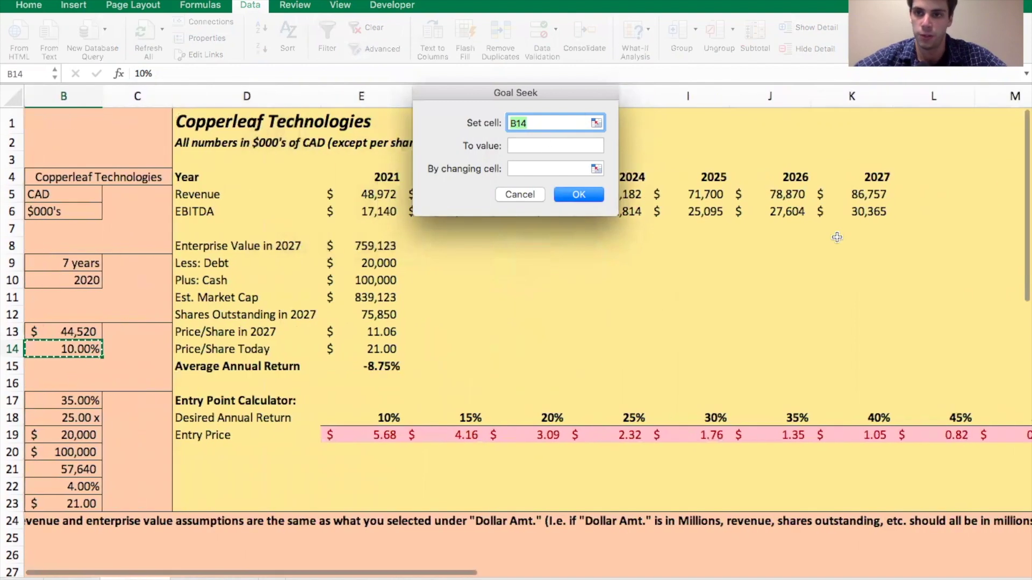
left_click(873, 195)
left_click(569, 141)
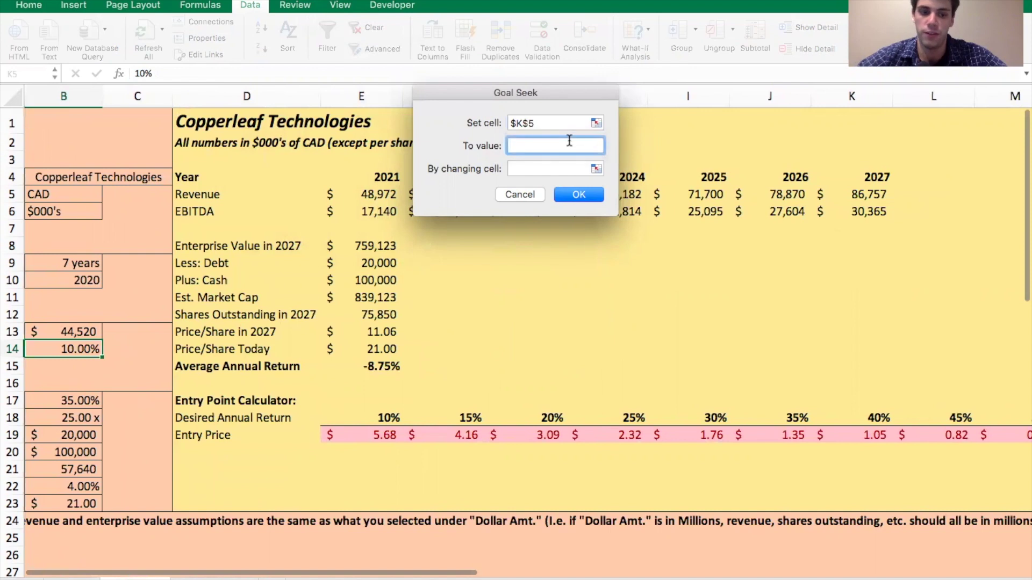
type("212000")
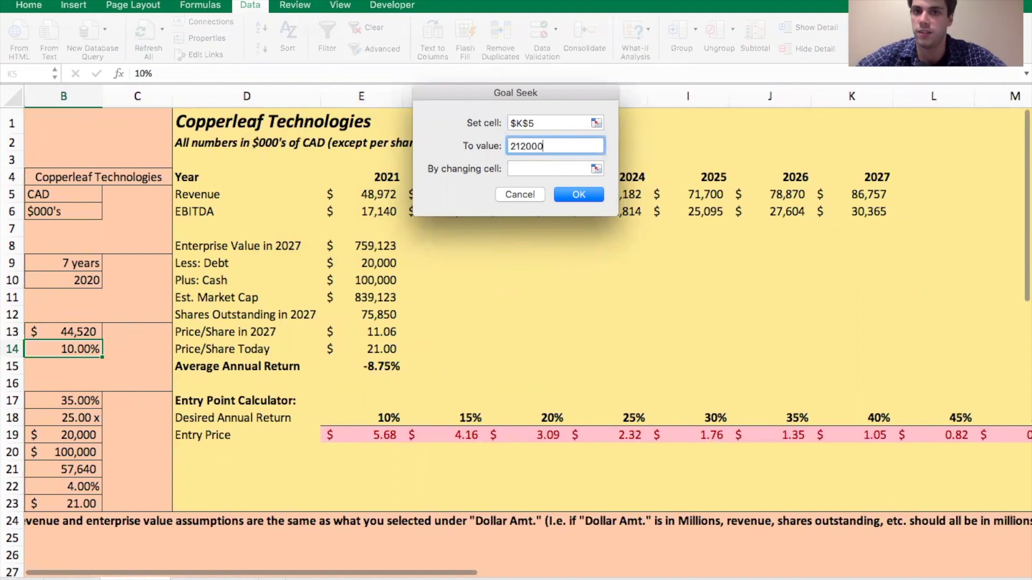
left_click(541, 168)
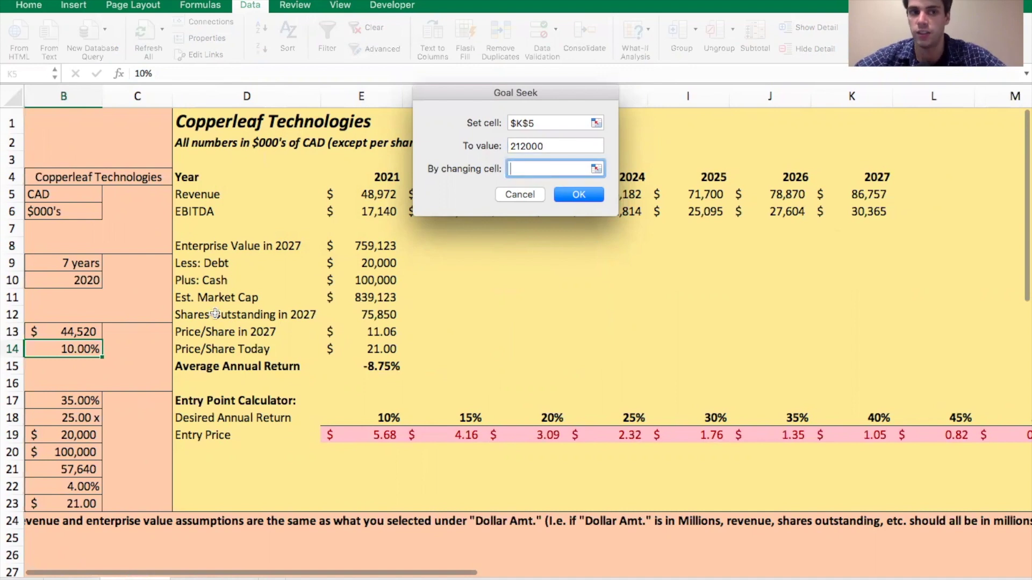
left_click(79, 346)
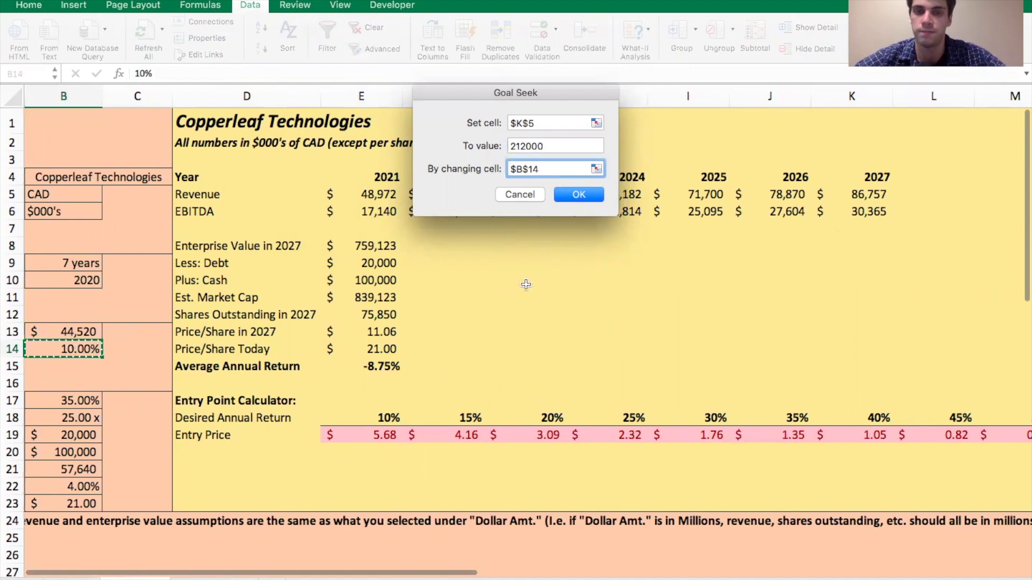
left_click(587, 195)
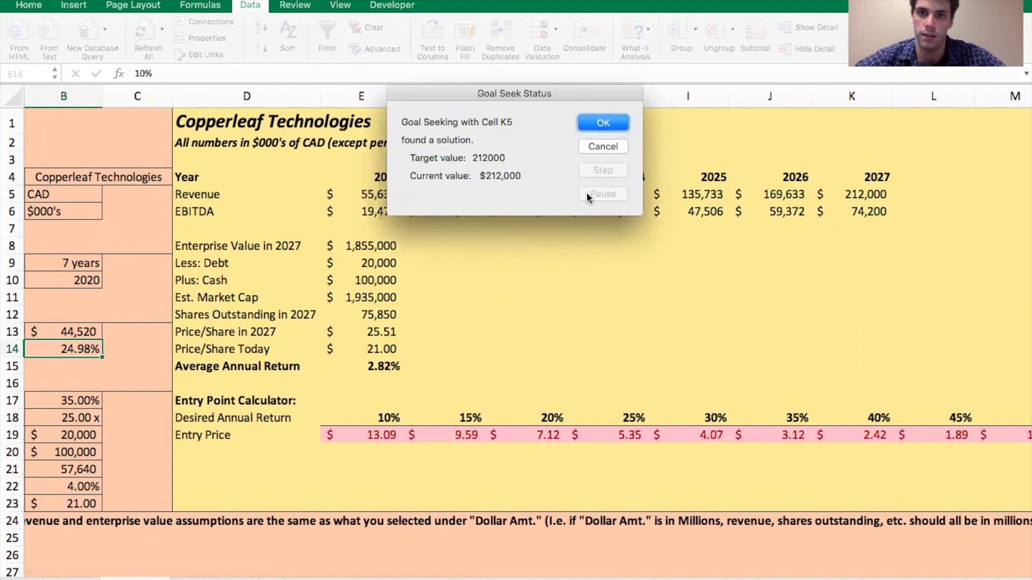
left_click(616, 123)
scroll(281, 298, "left", 5)
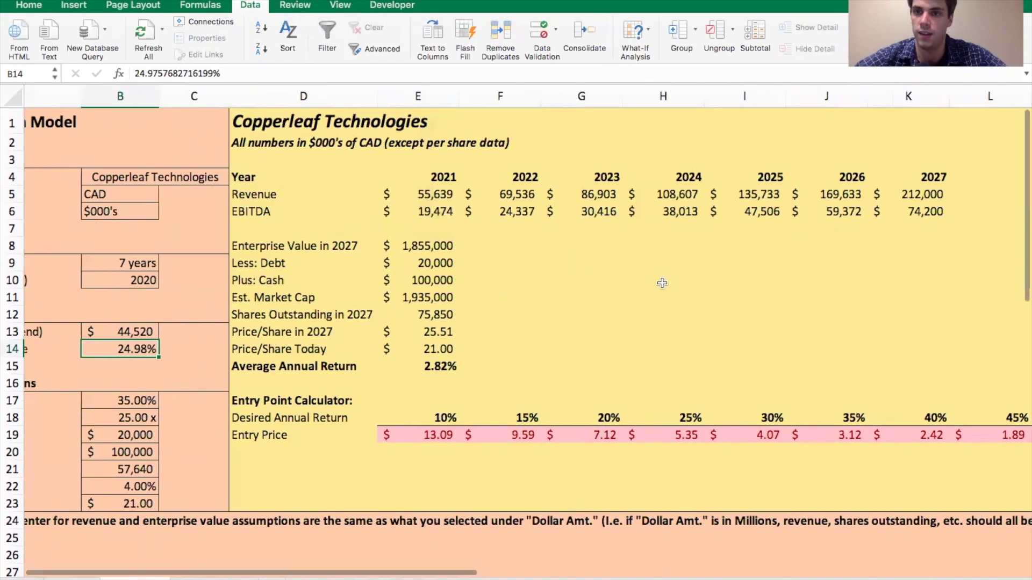
scroll(661, 284, "right", 3)
left_click(907, 194)
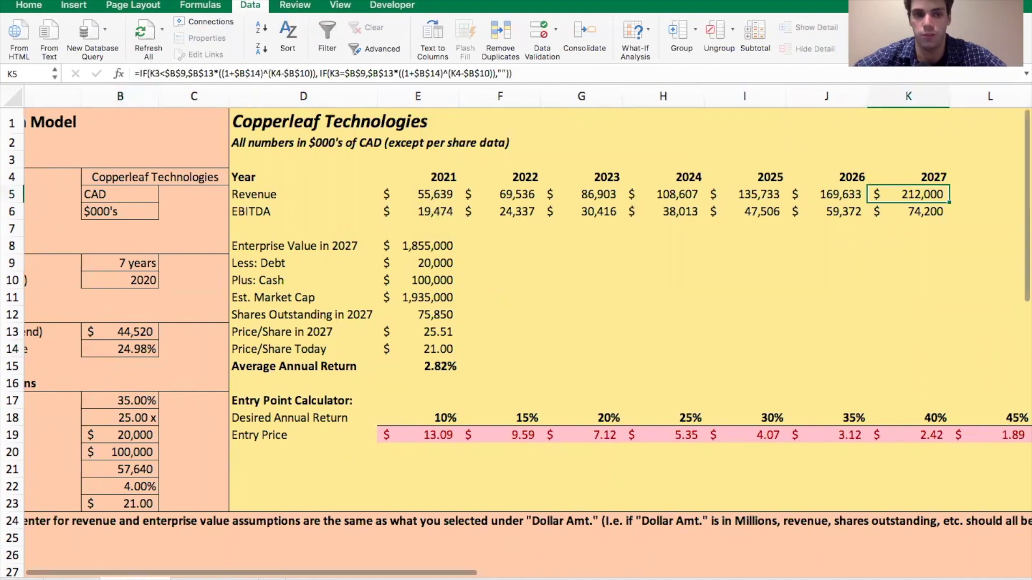
key("ctrl+Page_Down")
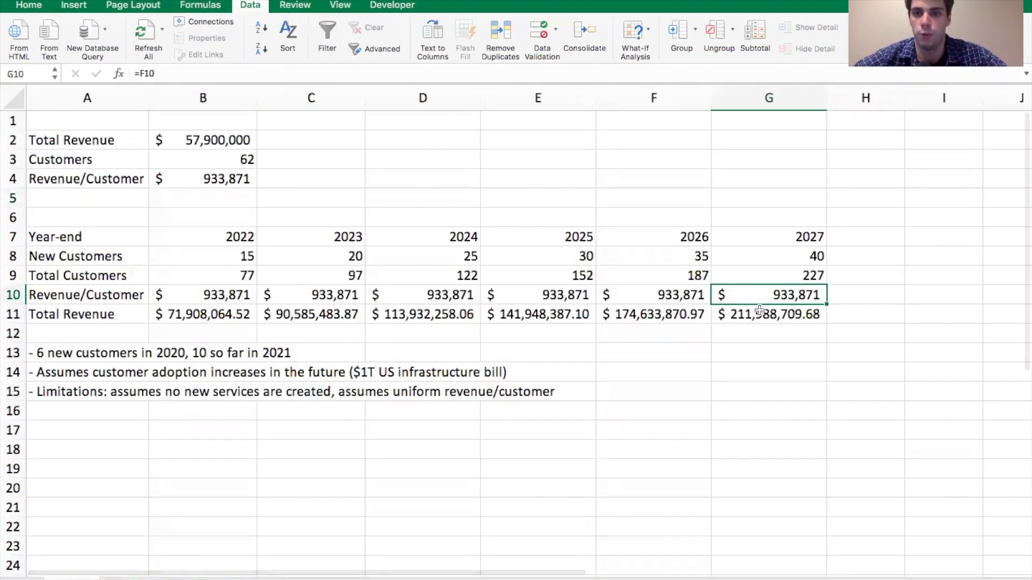
left_click(153, 576)
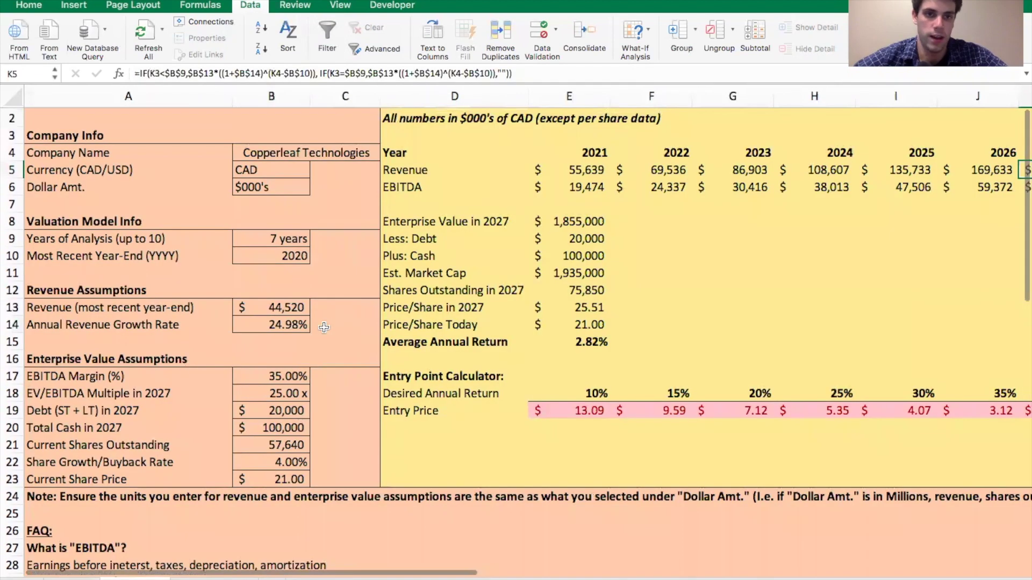
scroll(285, 327, "down", 2)
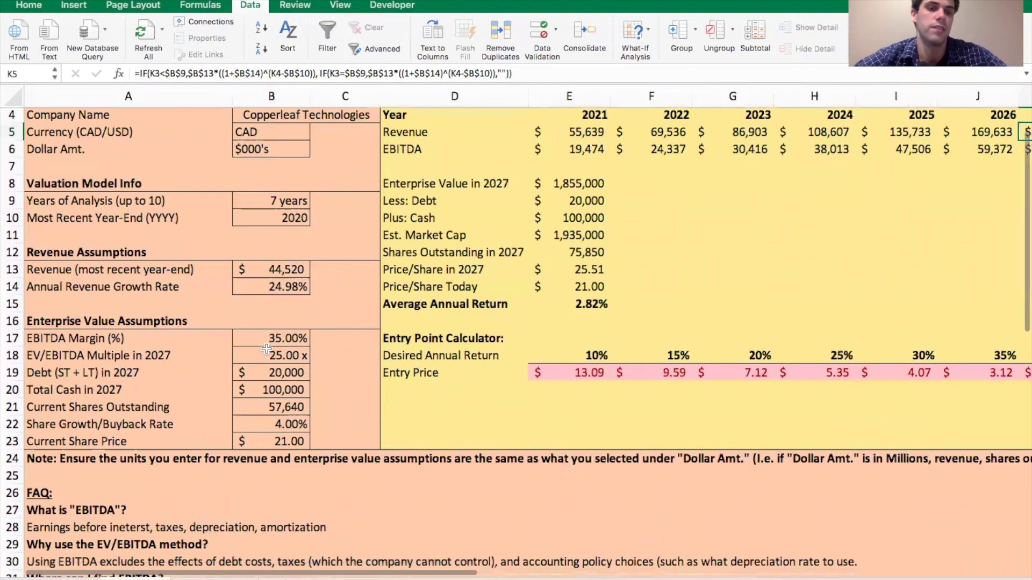
left_click(284, 334)
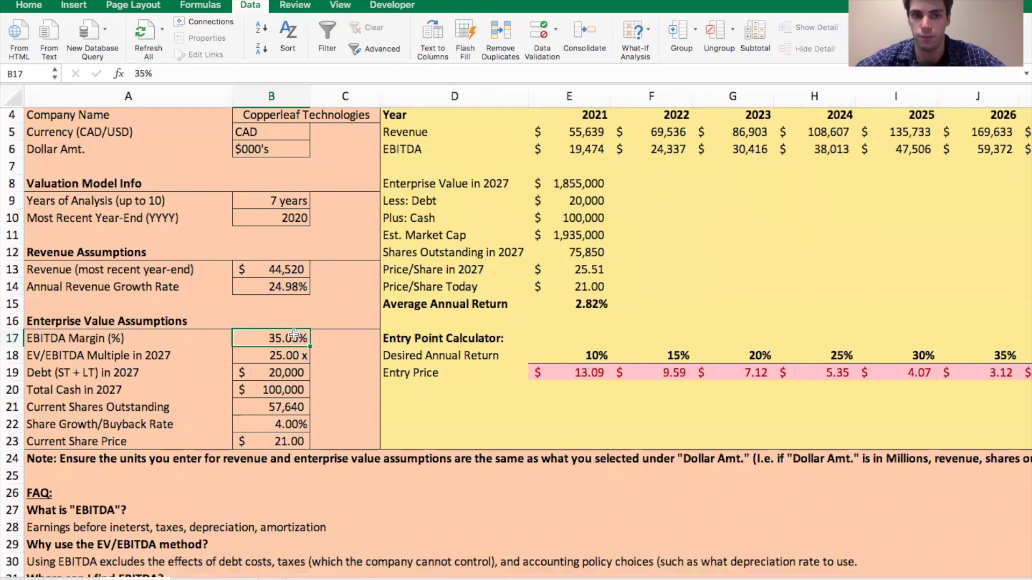
left_click(275, 350)
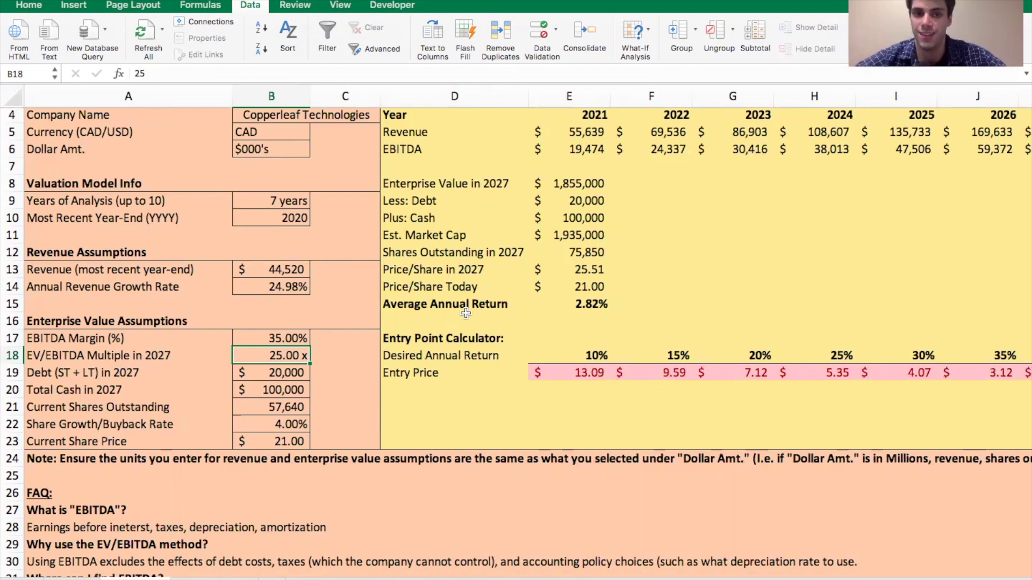
scroll(512, 348, "up", 2)
scroll(513, 348, "right", 1)
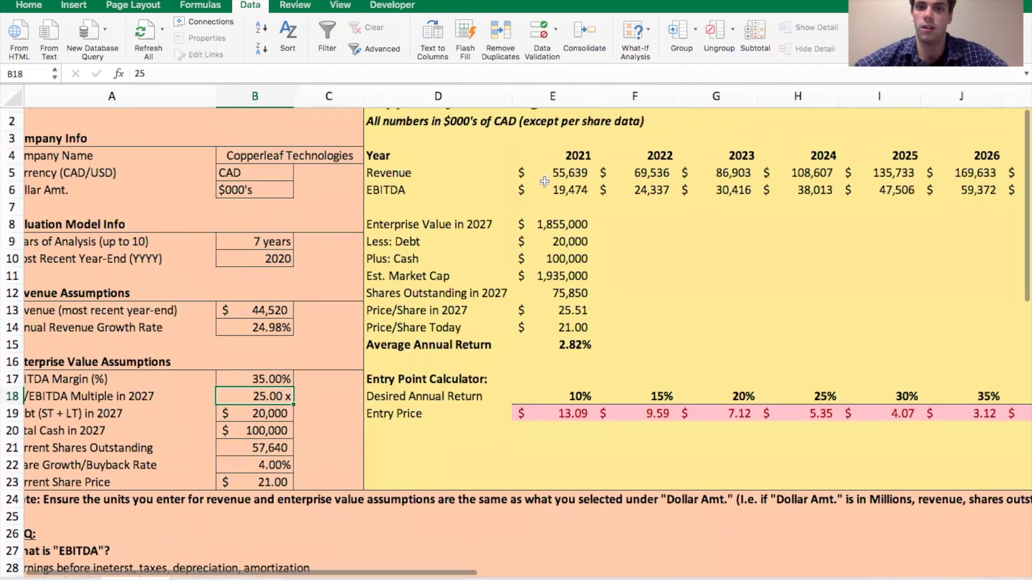
scroll(828, 186, "up", 1)
scroll(827, 185, "right", 3)
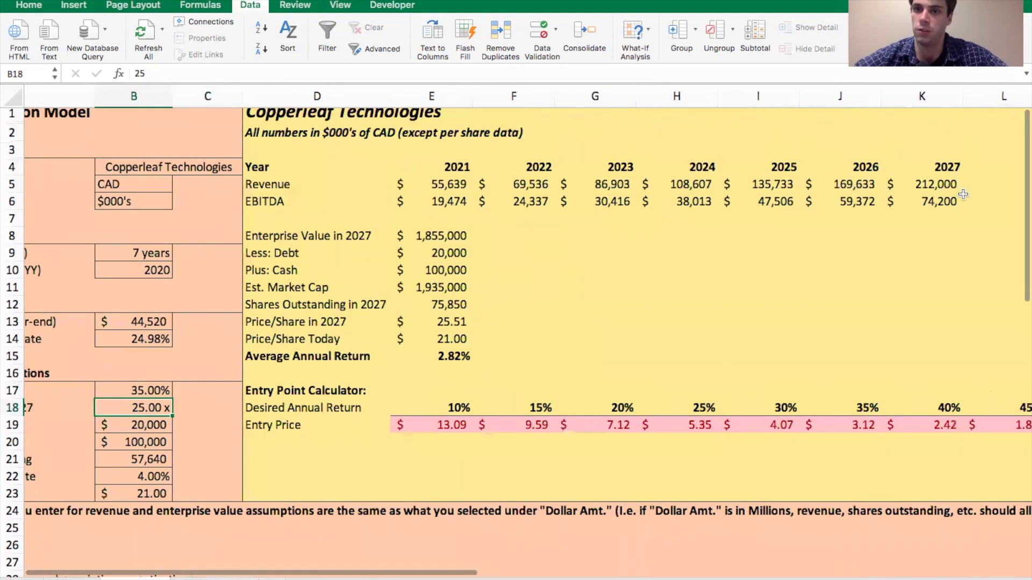
scroll(491, 184, "down", 2)
scroll(491, 184, "left", 3)
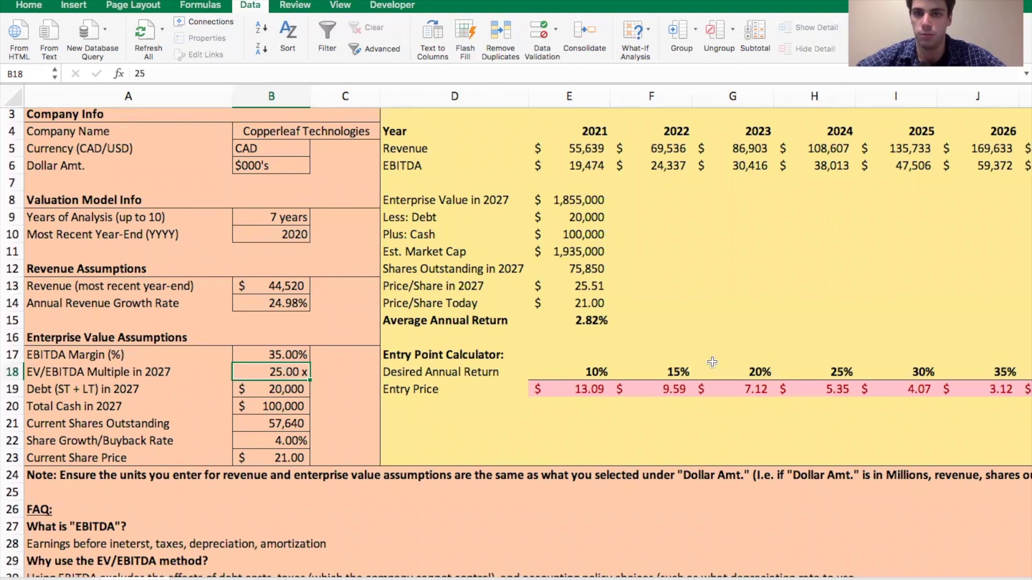
scroll(712, 362, "up", 2)
scroll(712, 362, "right", 3)
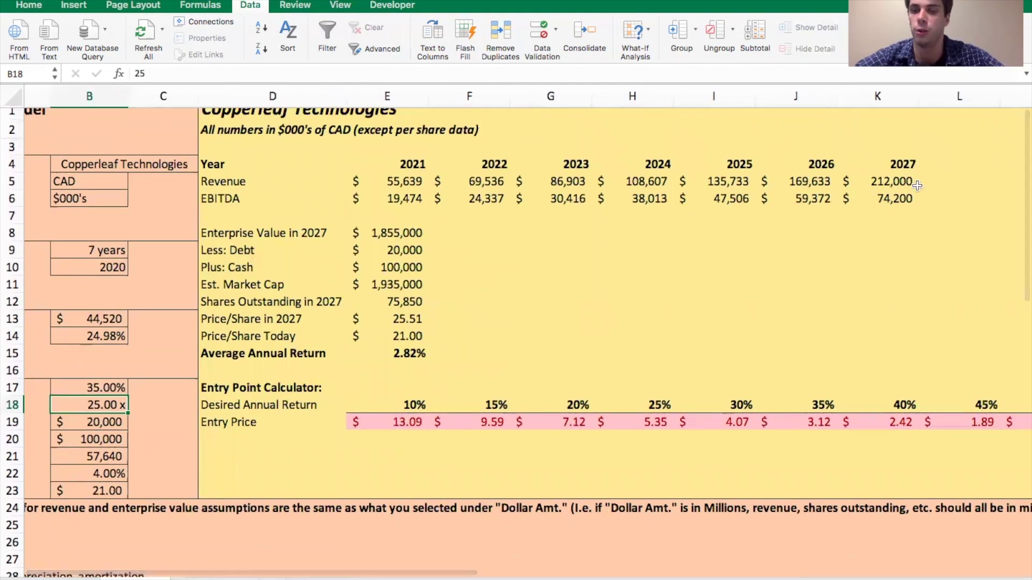
scroll(362, 245, "left", 3)
scroll(363, 245, "down", 3)
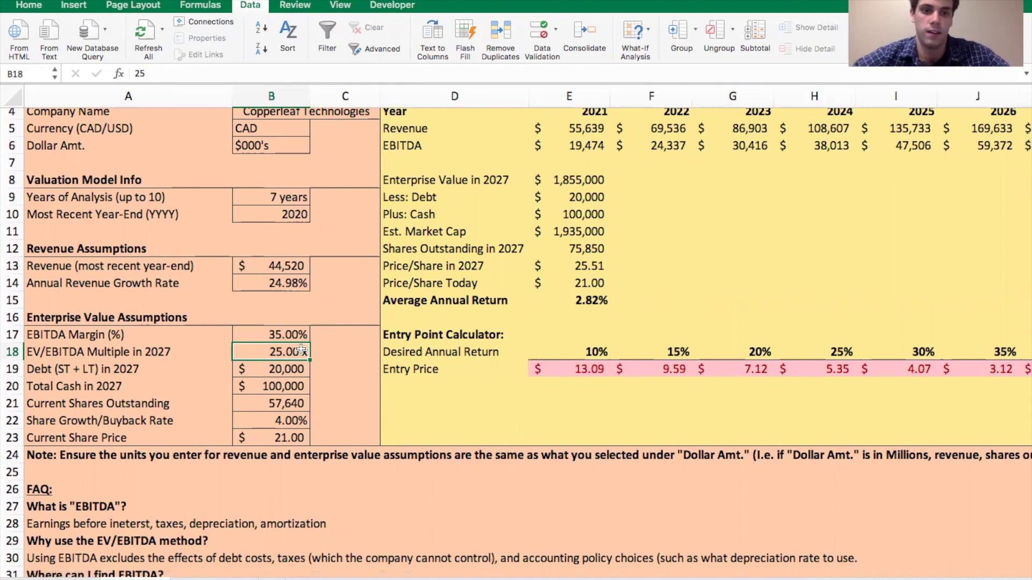
left_click(268, 369)
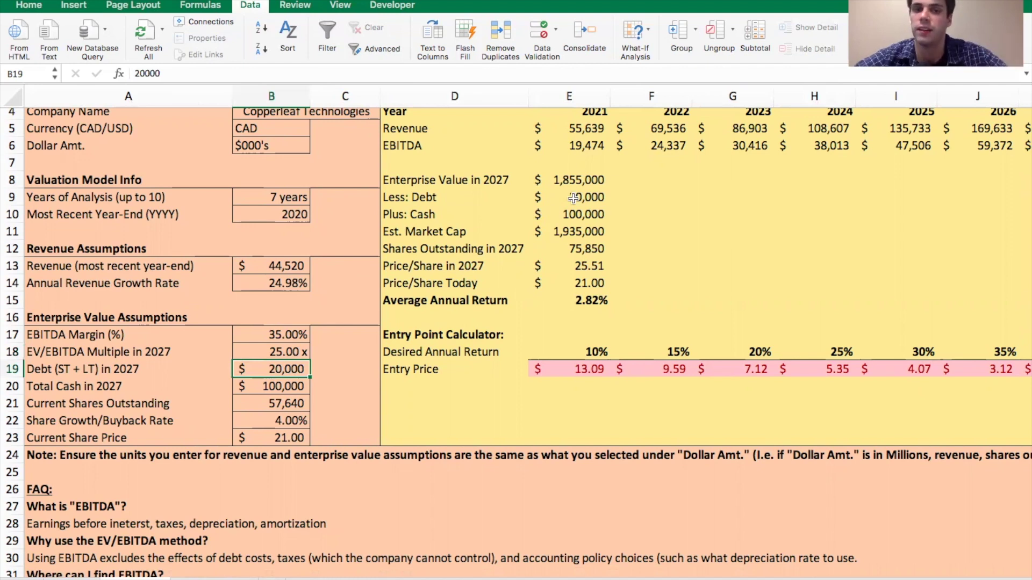
left_click(417, 180)
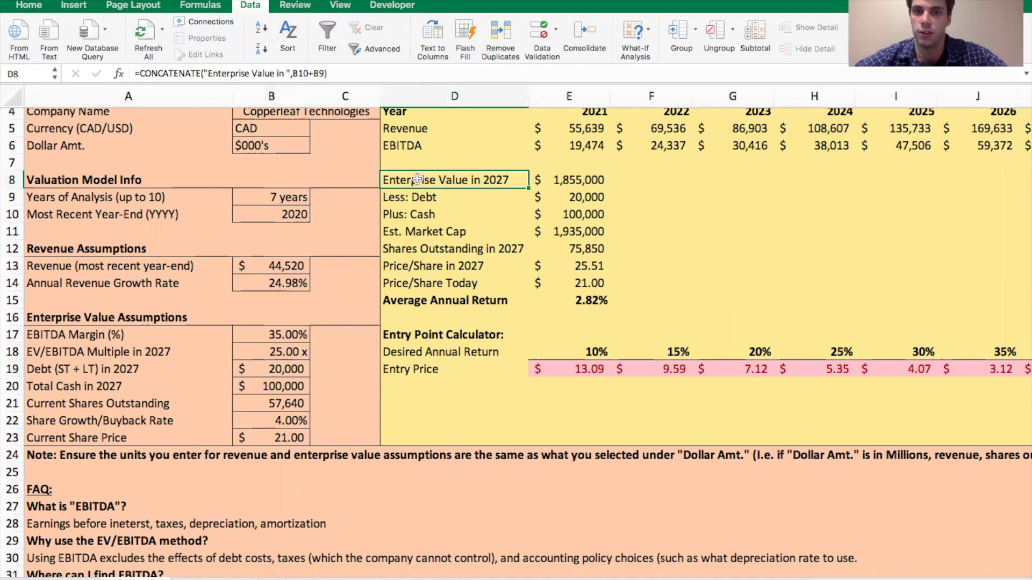
key("Right")
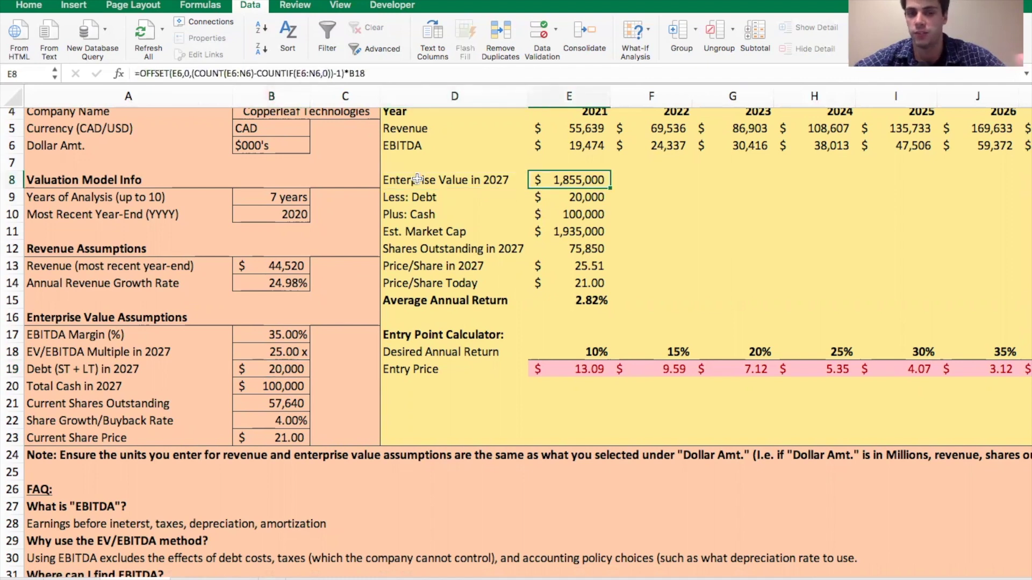
key("Down")
key("Down")
key("Down")
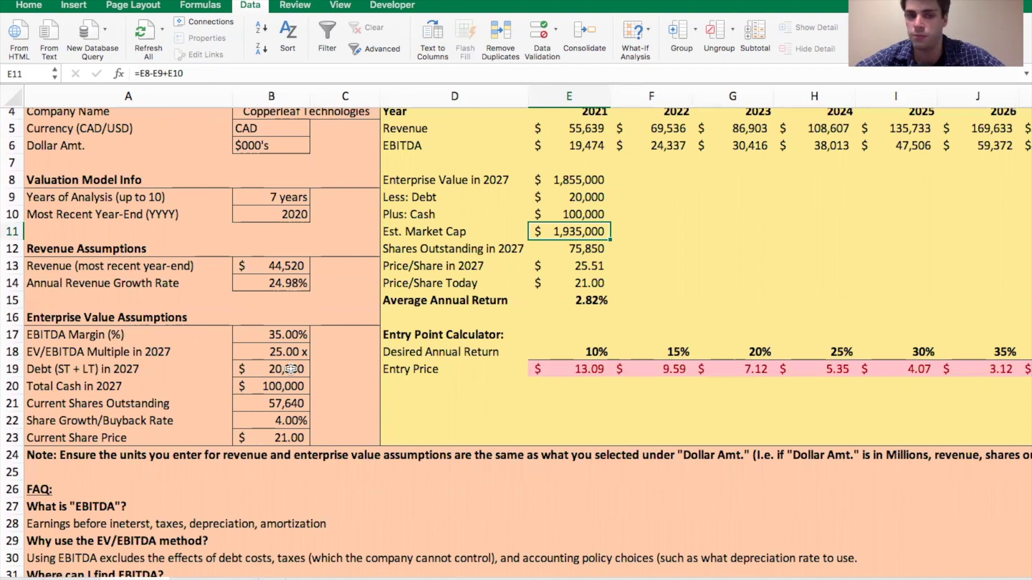
left_click(272, 386)
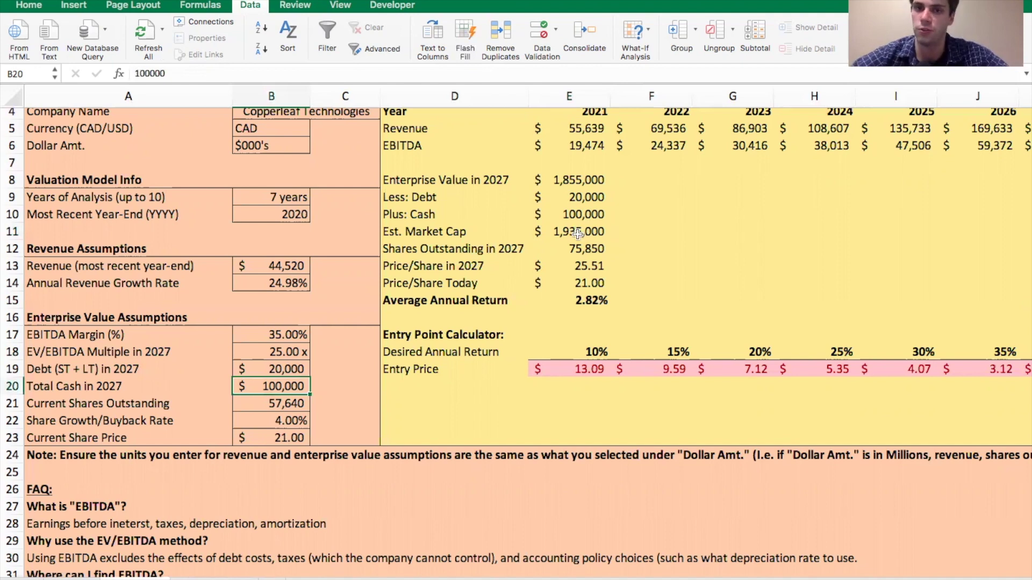
left_click(577, 232)
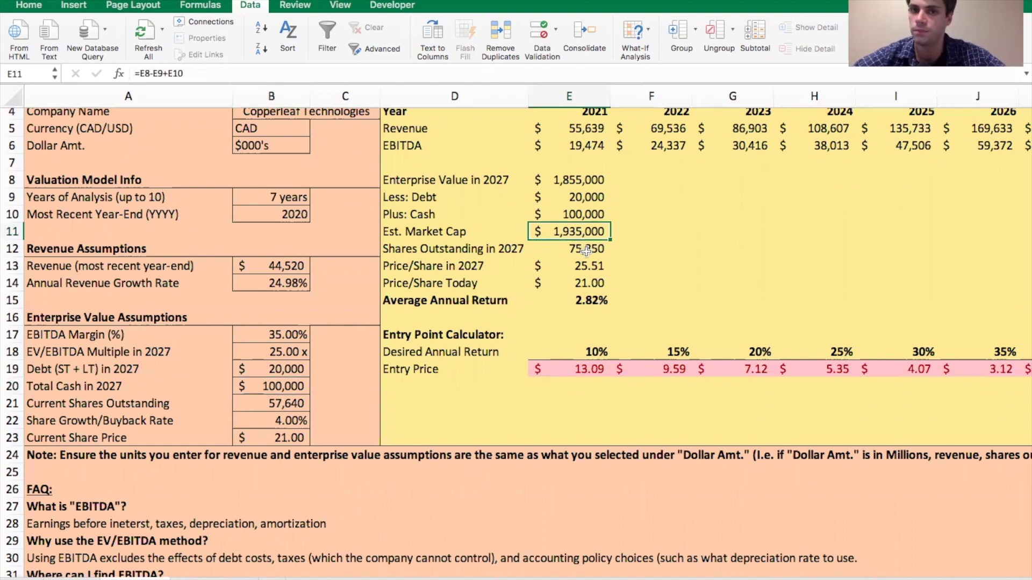
left_click(586, 251)
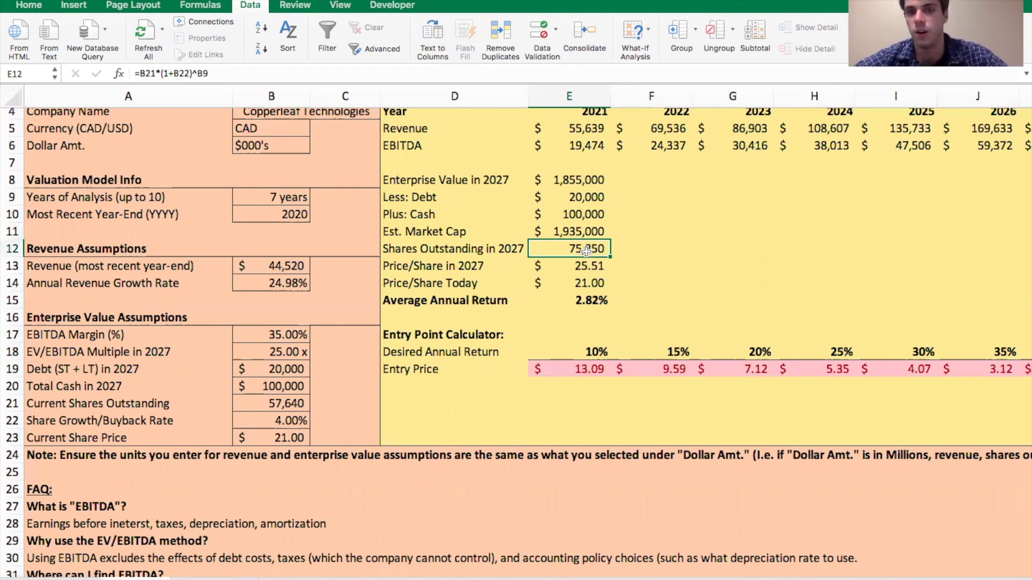
left_click(269, 403)
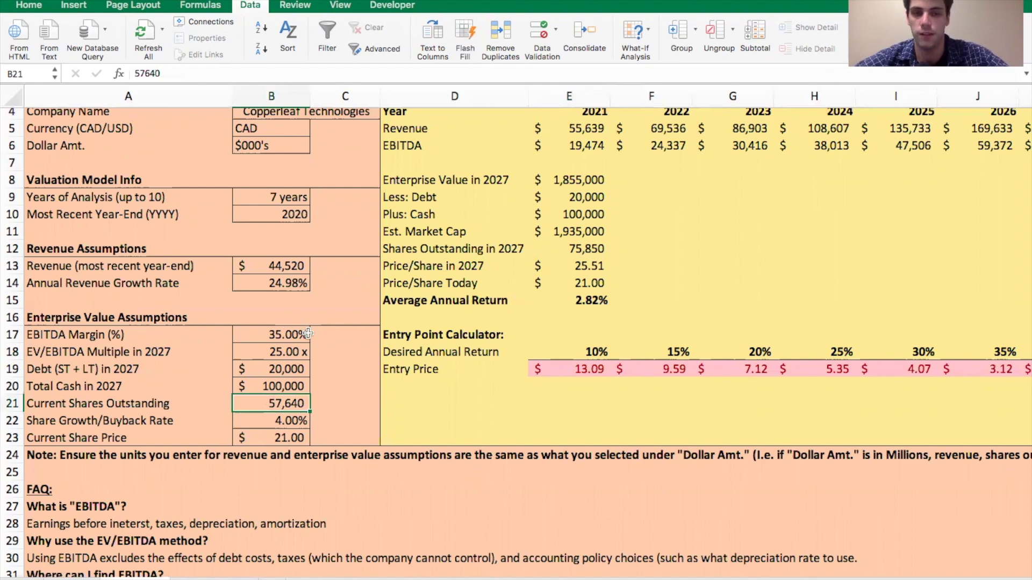
left_click(289, 423)
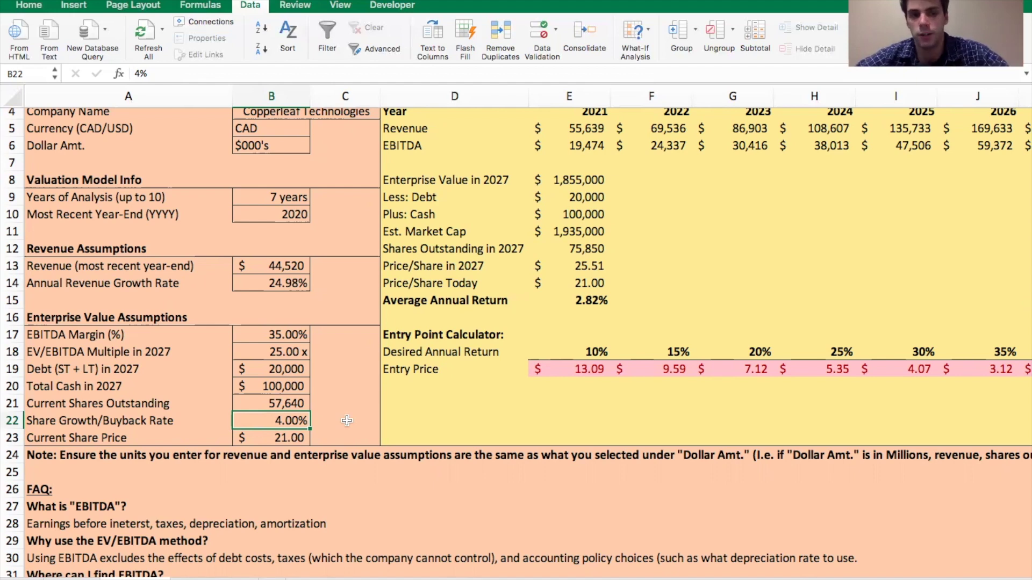
left_click(347, 420)
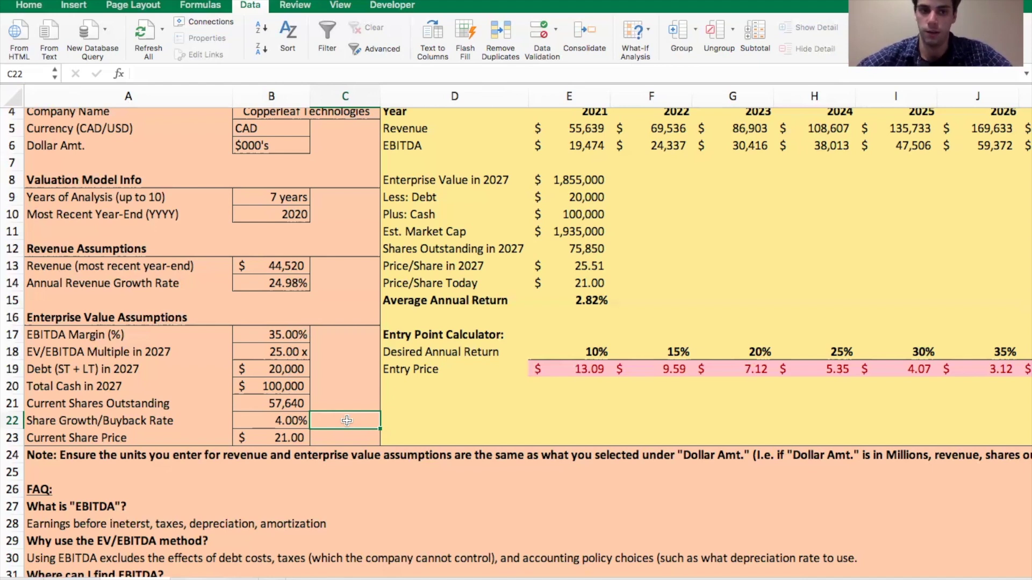
left_click(290, 418)
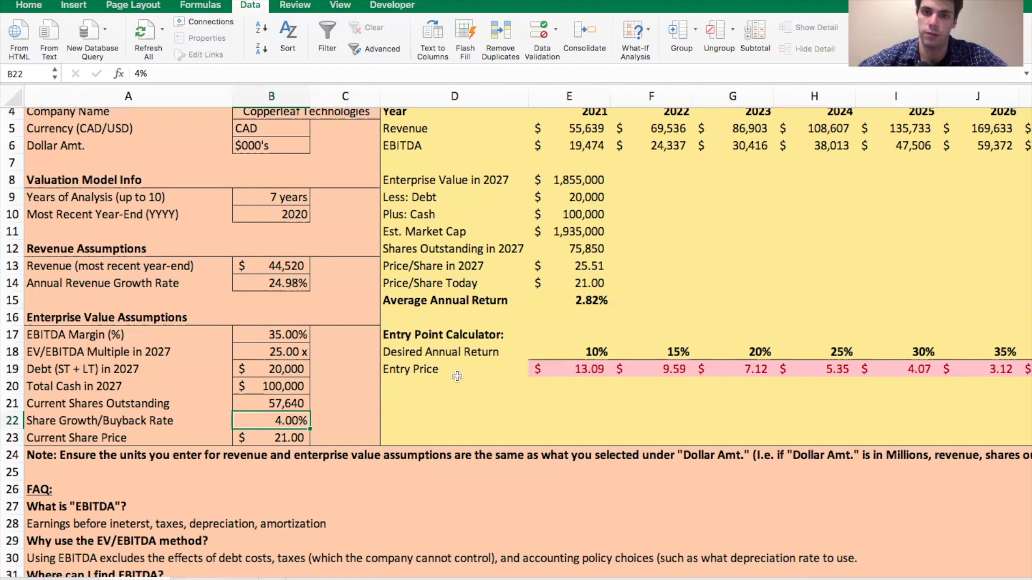
scroll(457, 376, "up", 3)
scroll(457, 377, "right", 2)
left_click(504, 347)
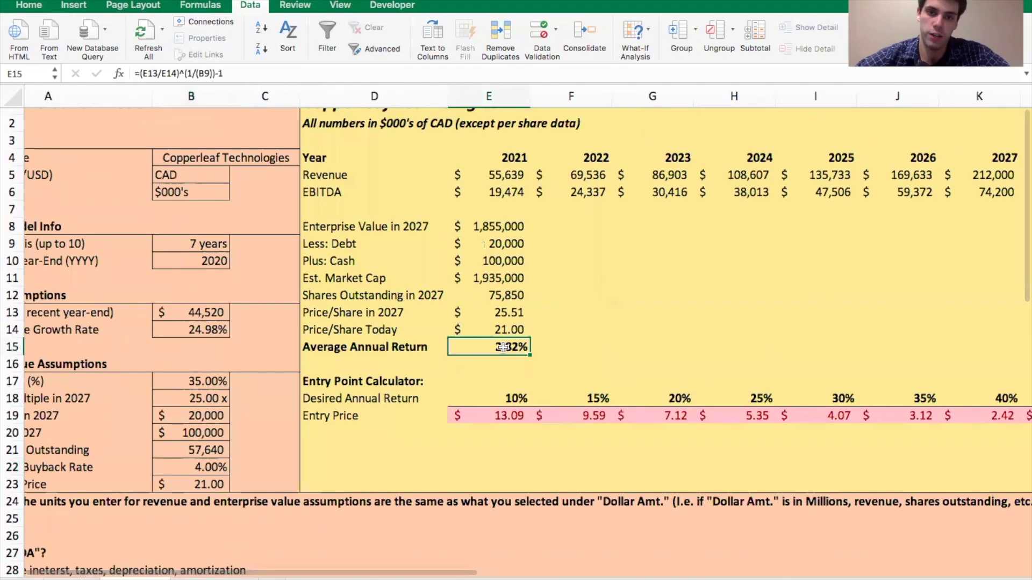
left_click(330, 311)
key("Right")
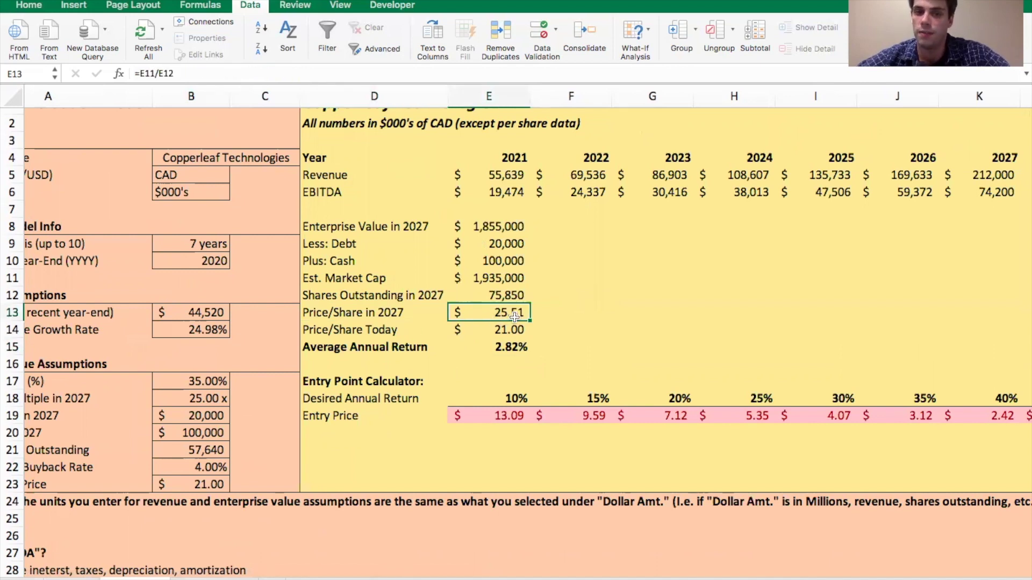
left_click(499, 328)
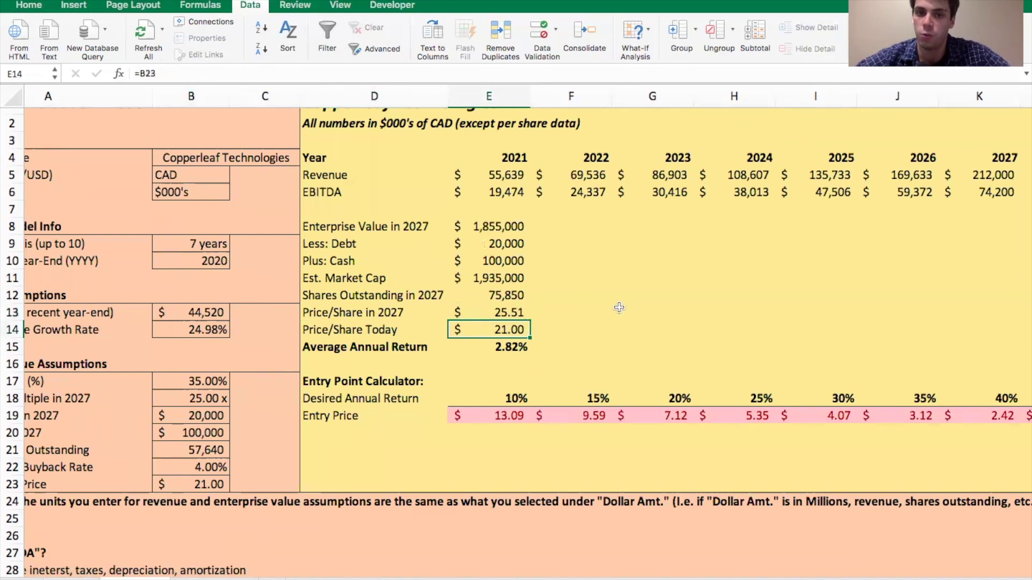
left_click(501, 415)
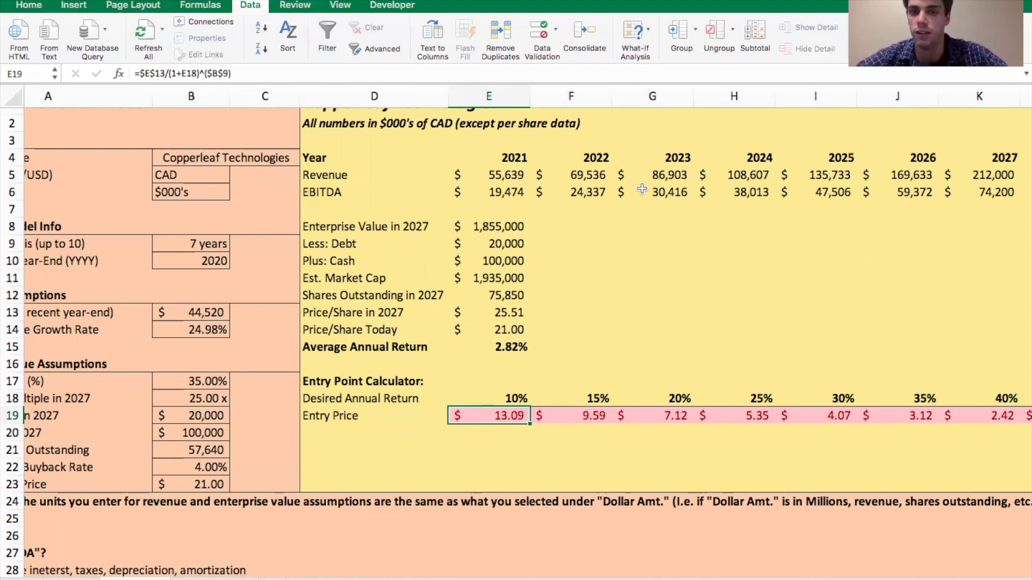
Step: Set revenue growth B14 to 30% and EBITDA margin B17 to 40%, then review the E15 return
scroll(479, 288, "left", 3)
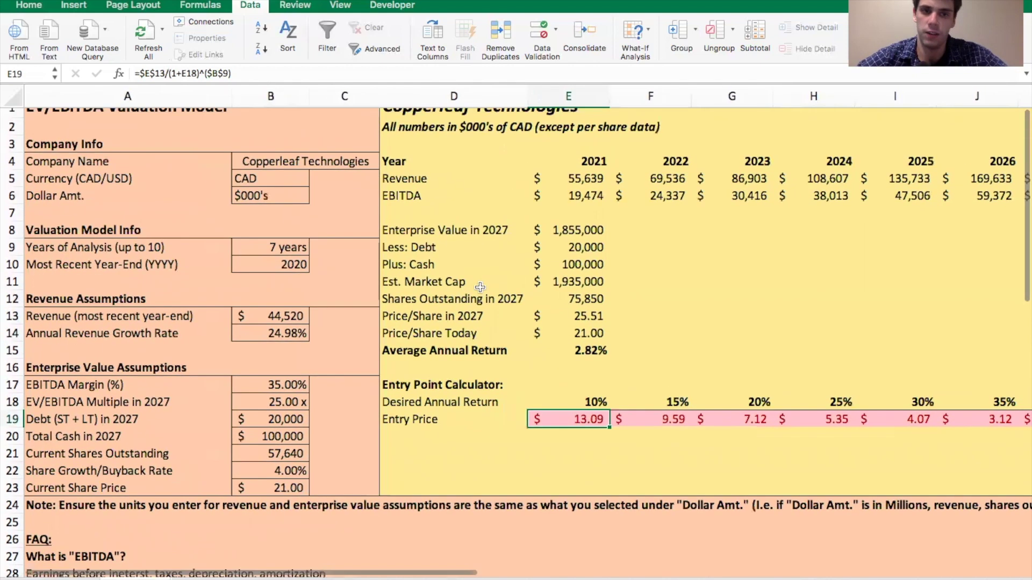
left_click(276, 386)
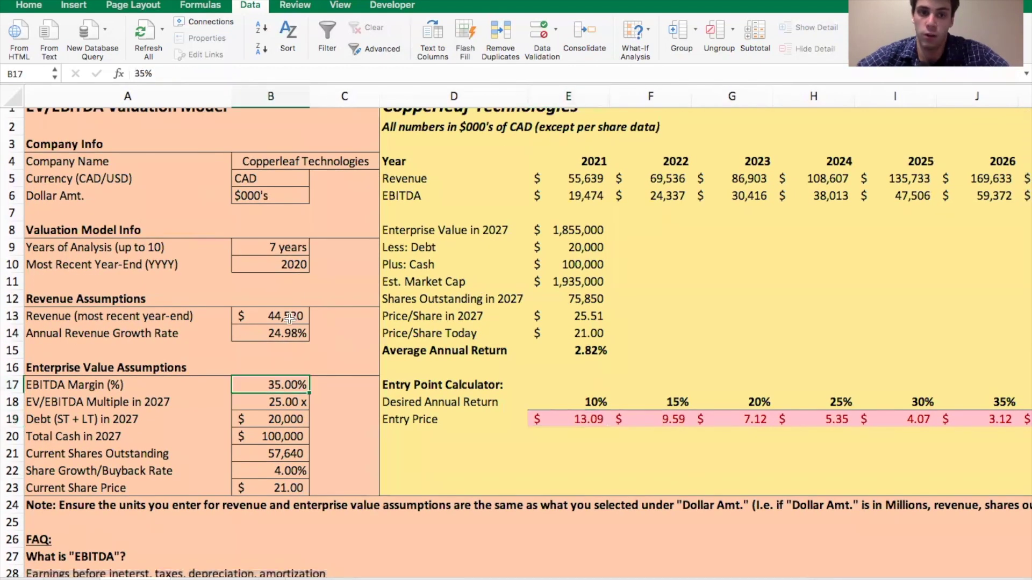
left_click(283, 333)
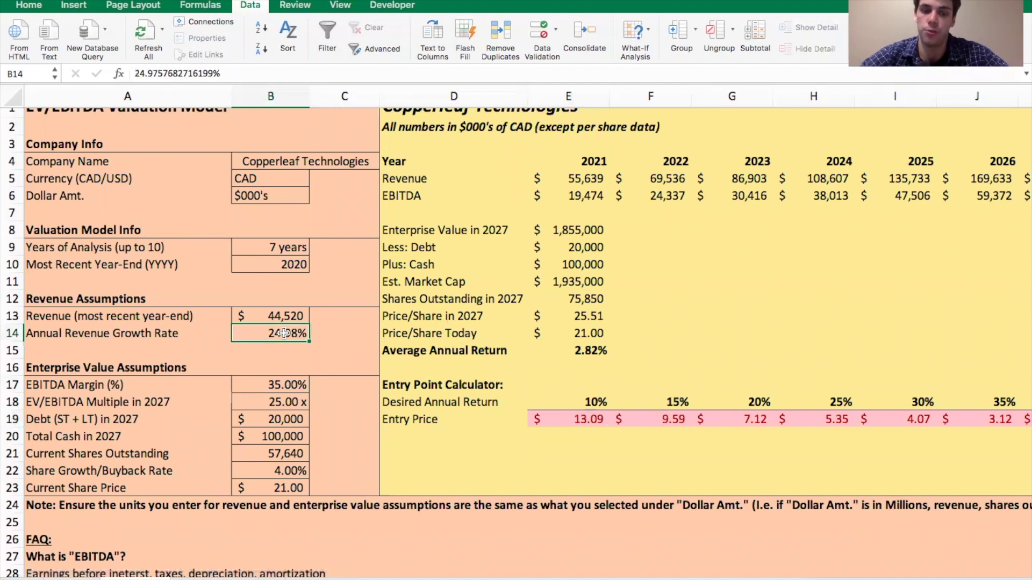
type("30")
key("Return")
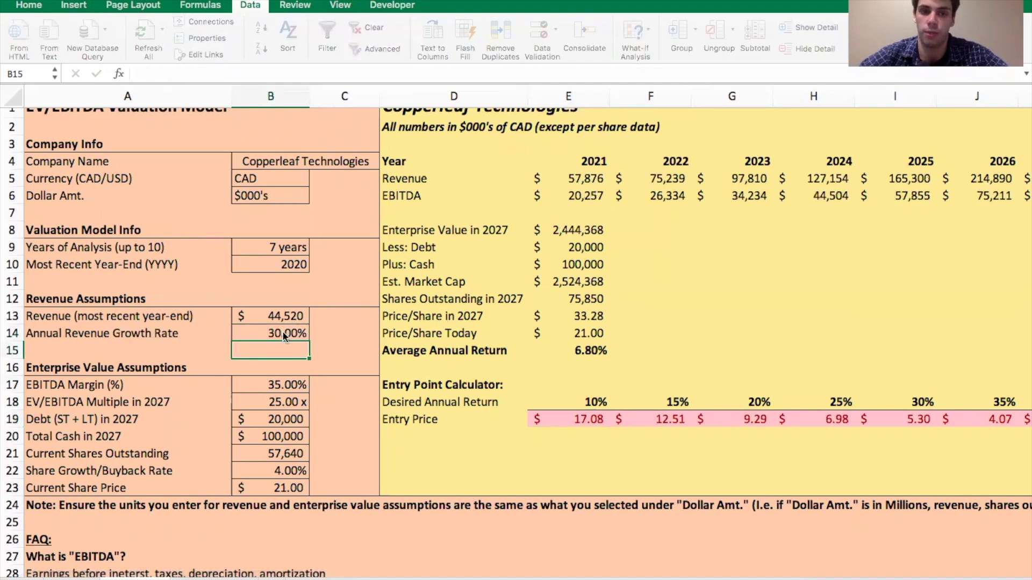
left_click(284, 383)
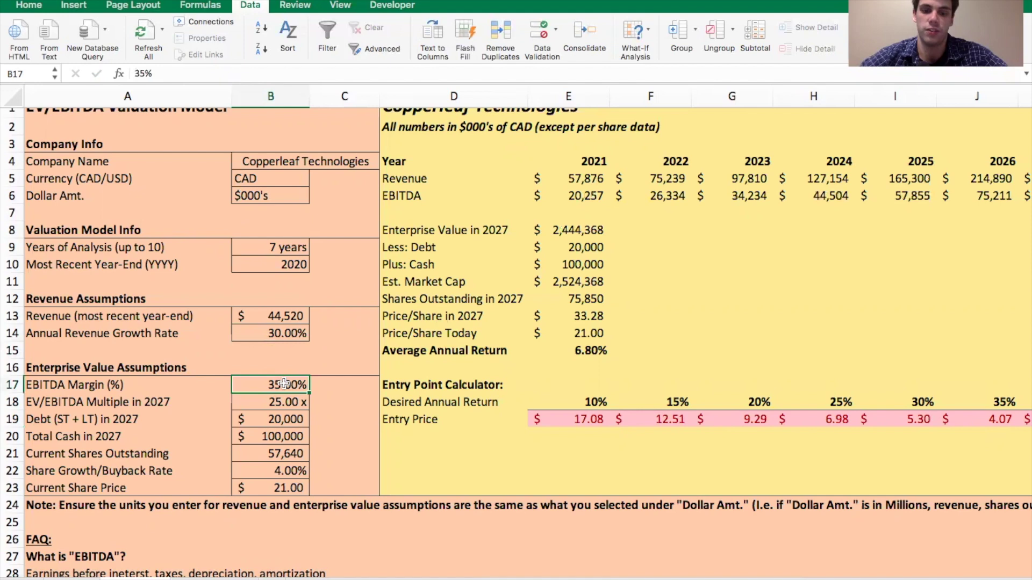
type("40")
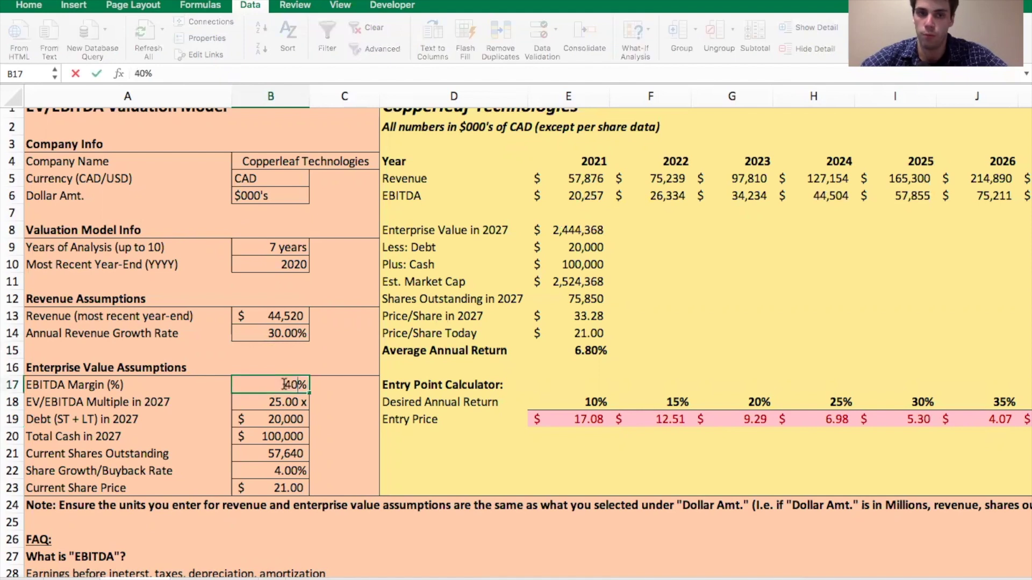
key("Return")
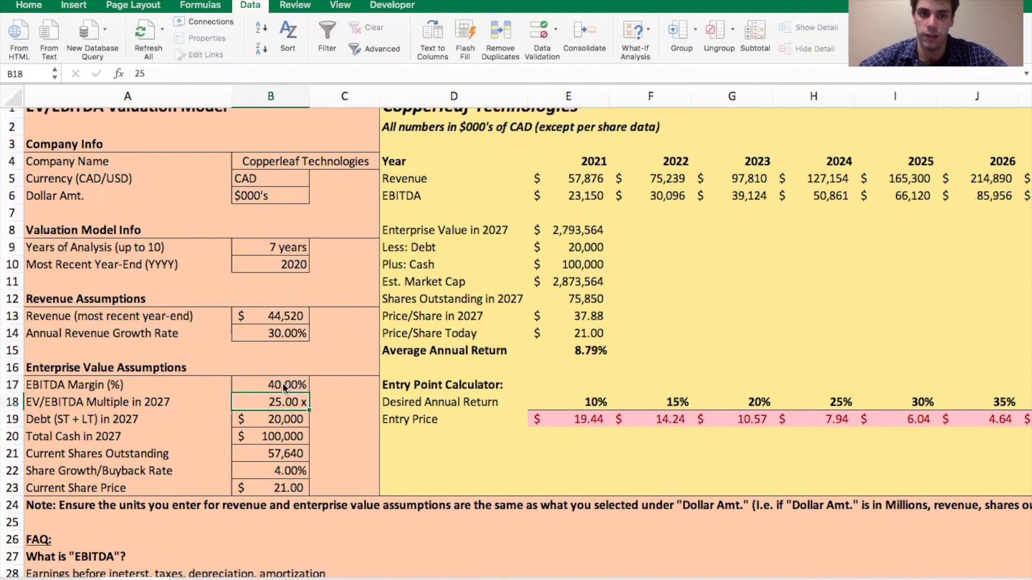
scroll(561, 299, "right", 3)
left_click(437, 364)
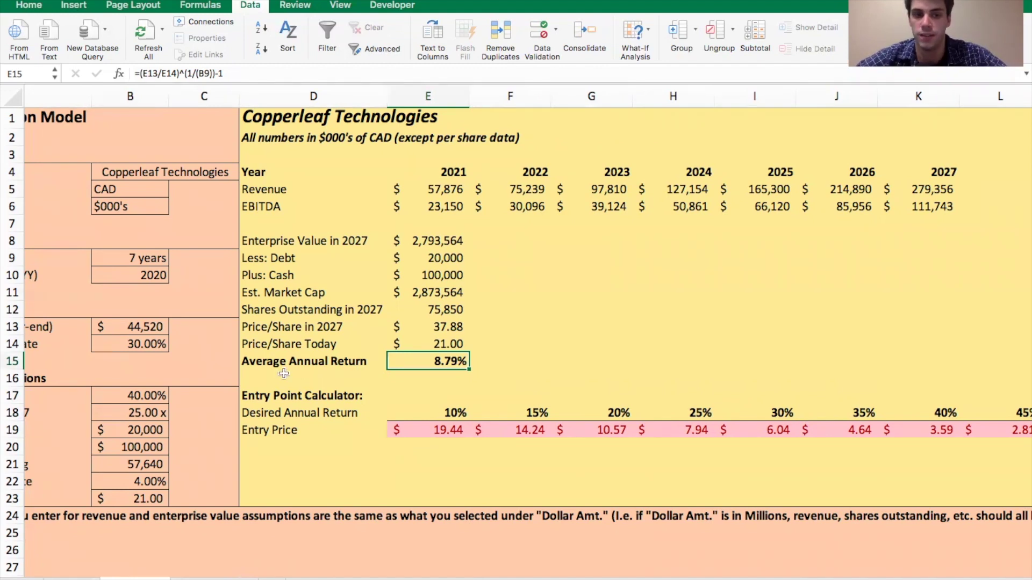
Step: Change the annual revenue growth rate in B14 to 35%
scroll(284, 373, "left", 3)
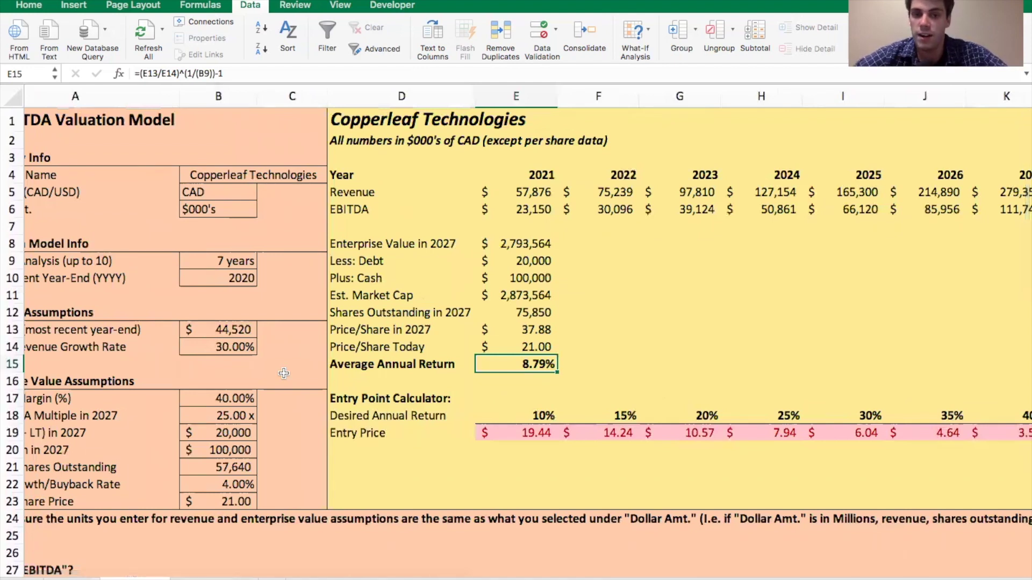
left_click(230, 344)
type("35")
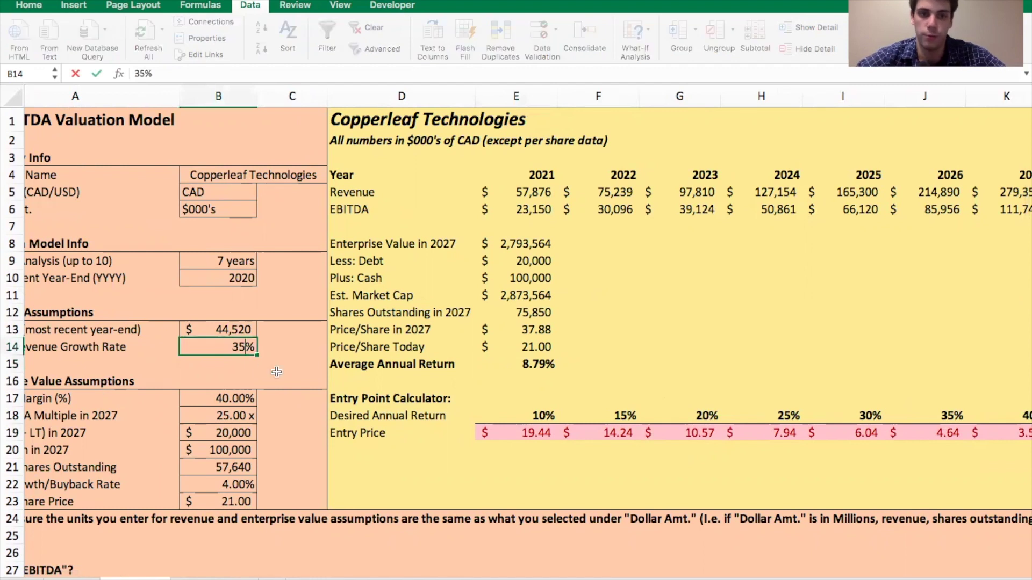
left_click(277, 376)
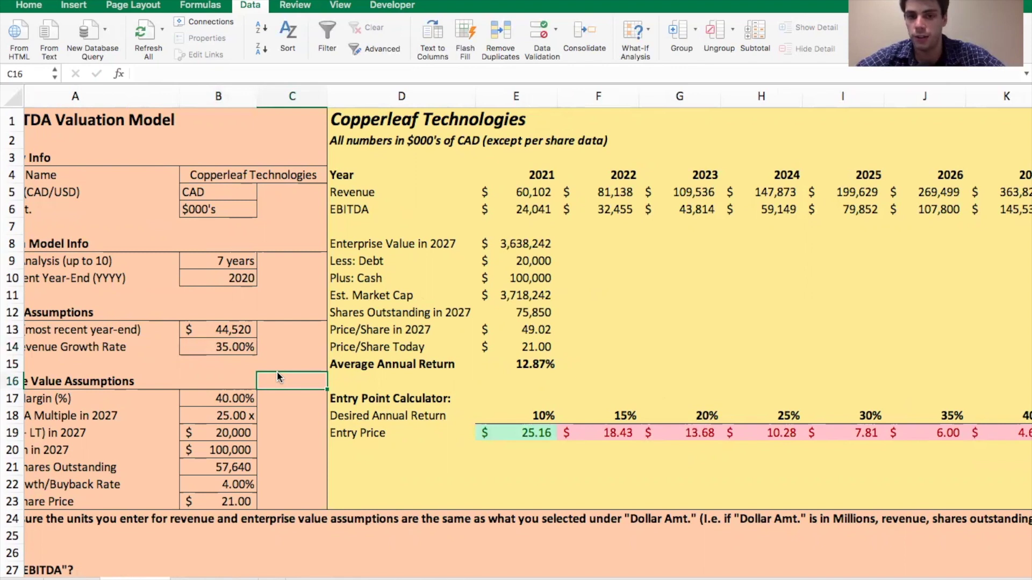
Step: Inspect the formulas for 2021 and 2027 revenue, 2027 Enterprise Value, and the 12.87% average return
left_click(542, 192)
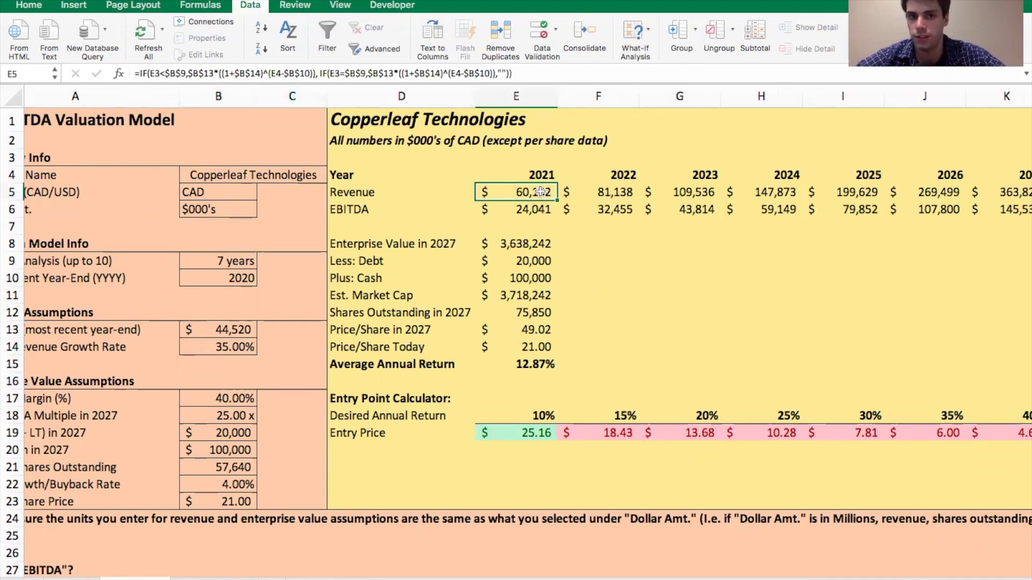
scroll(574, 253, "right", 3)
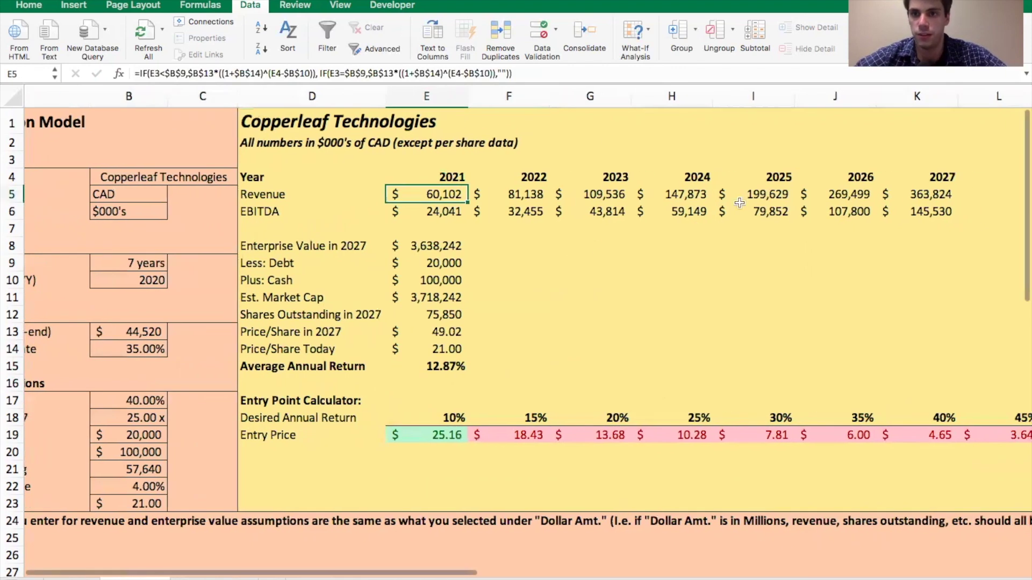
left_click(905, 191)
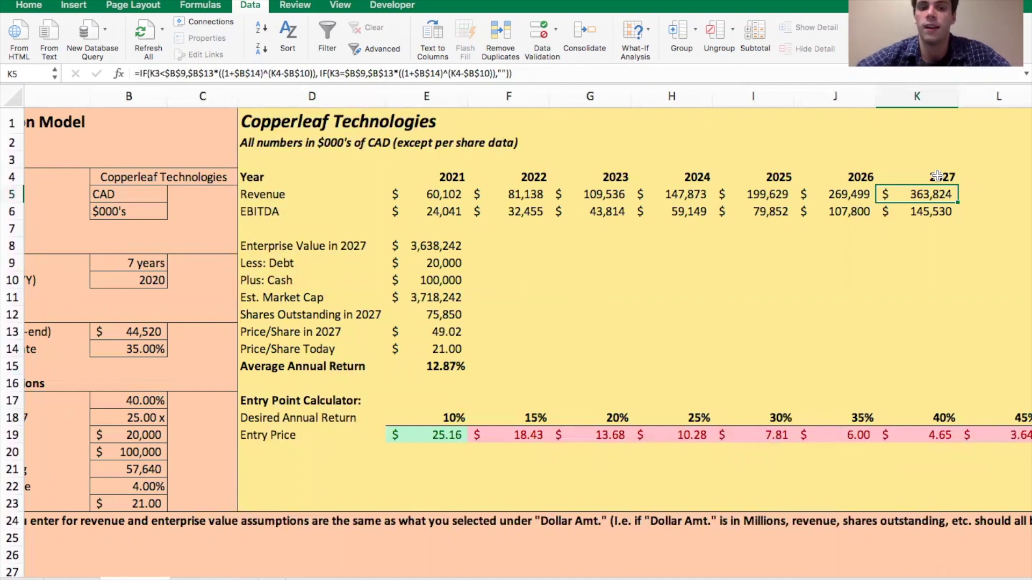
left_click(441, 247)
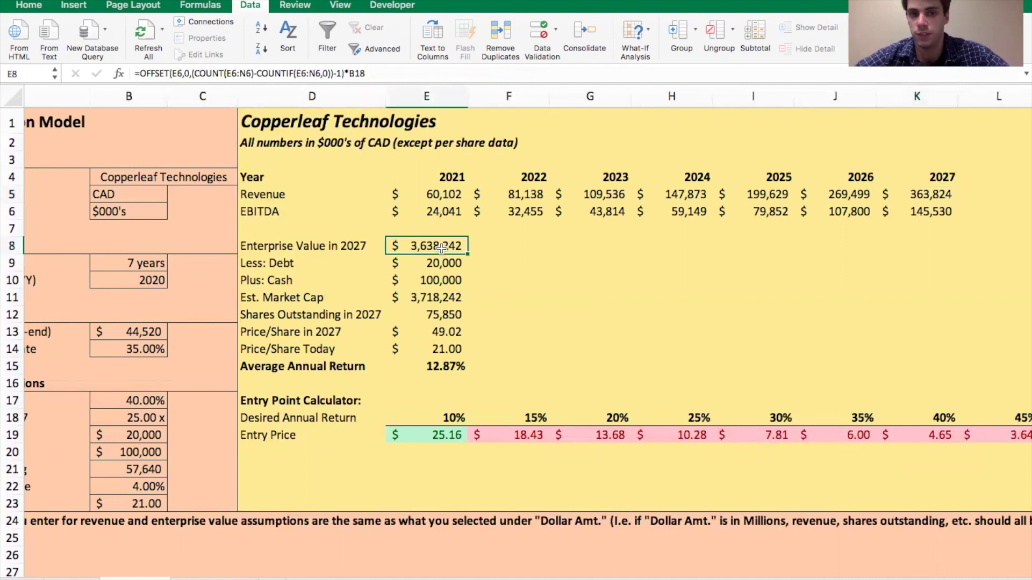
left_click(441, 194)
left_click(914, 194)
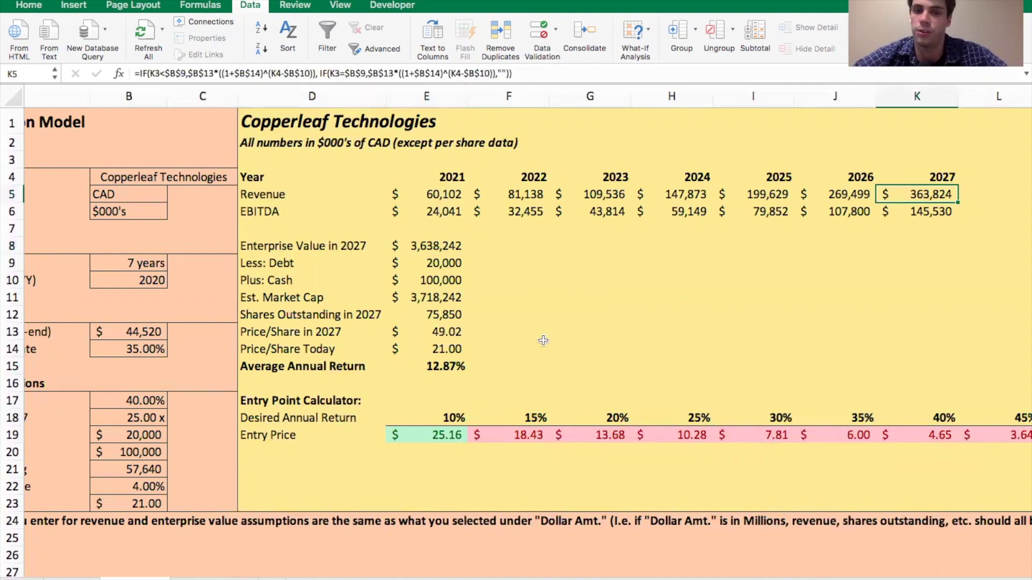
left_click(427, 366)
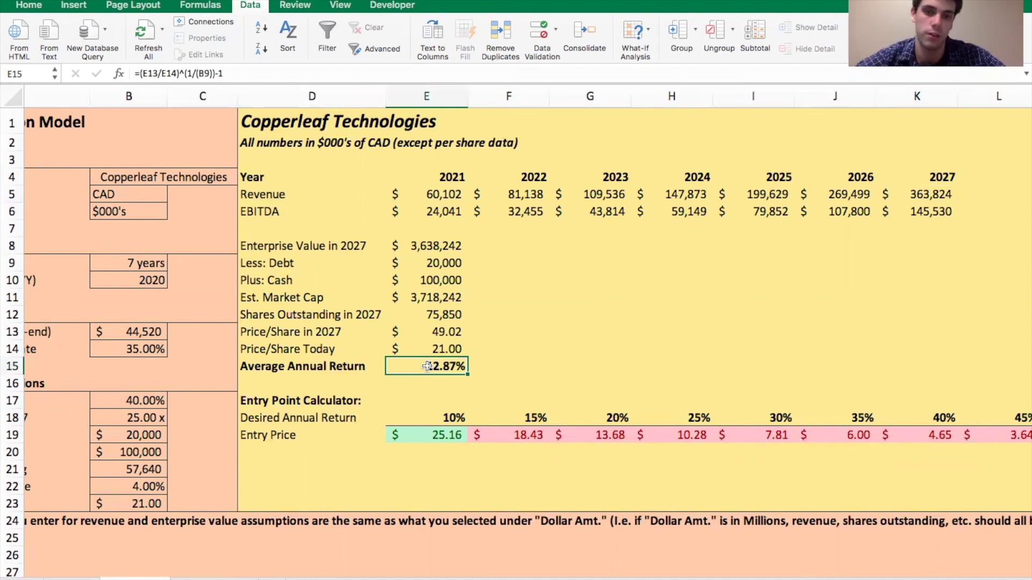
Step: Switch to the browser with TradingView to view the Nuvei (NVEI) one-year daily chart
key("super+Tab")
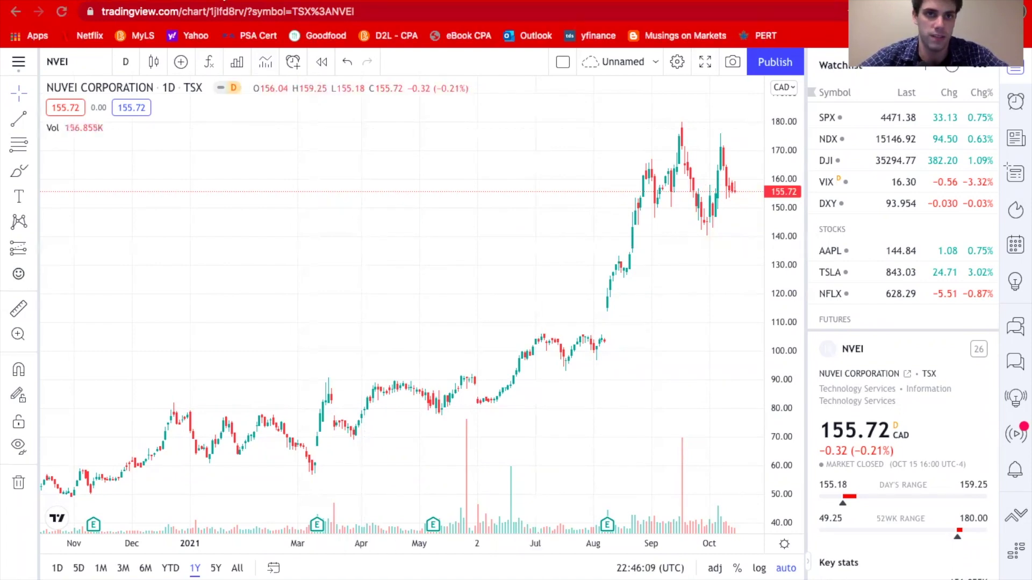
Step: Load the Lightspeed Commerce (LSPD) TSX chart in TradingView
key("Down")
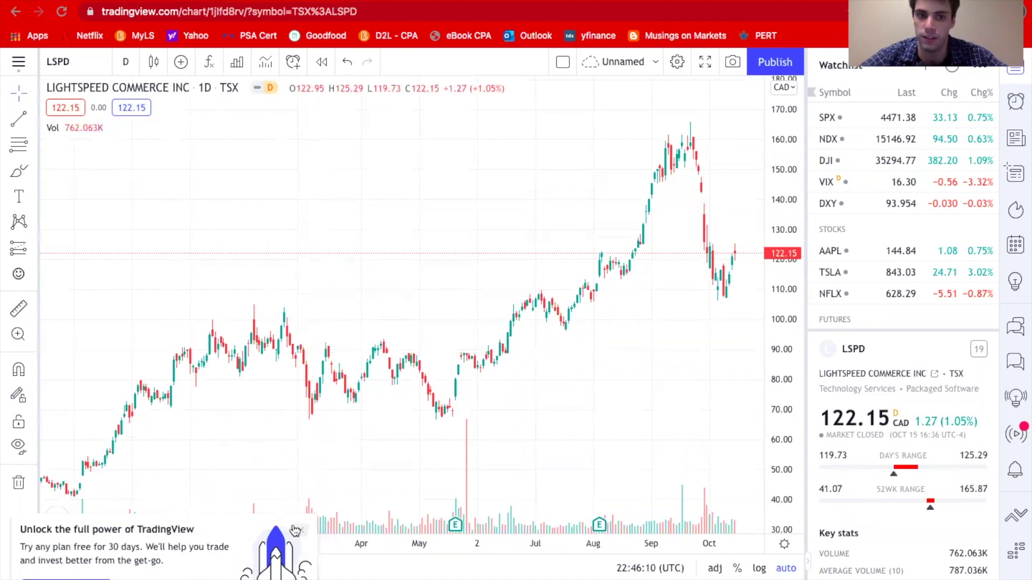